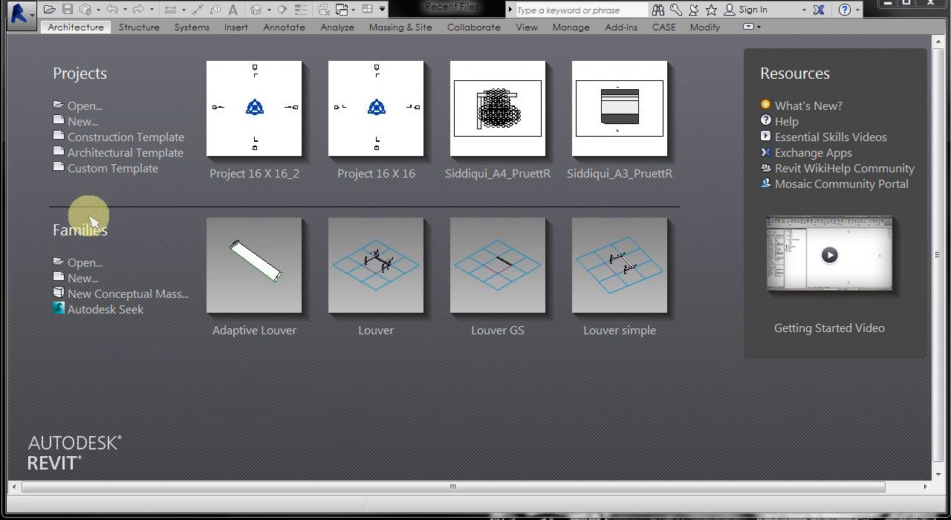
Create a new family from the Curtain Panel Pattern Based.rft template.
left_click(81, 279)
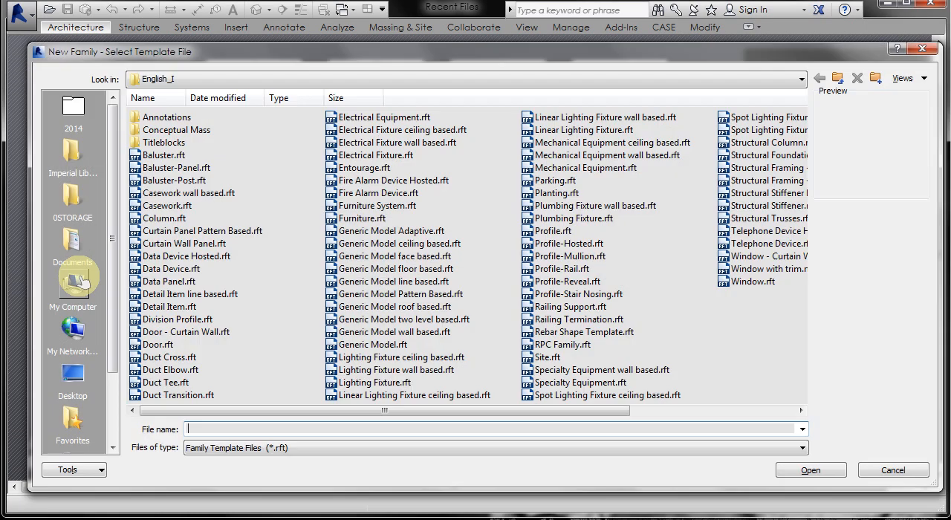
left_click(195, 231)
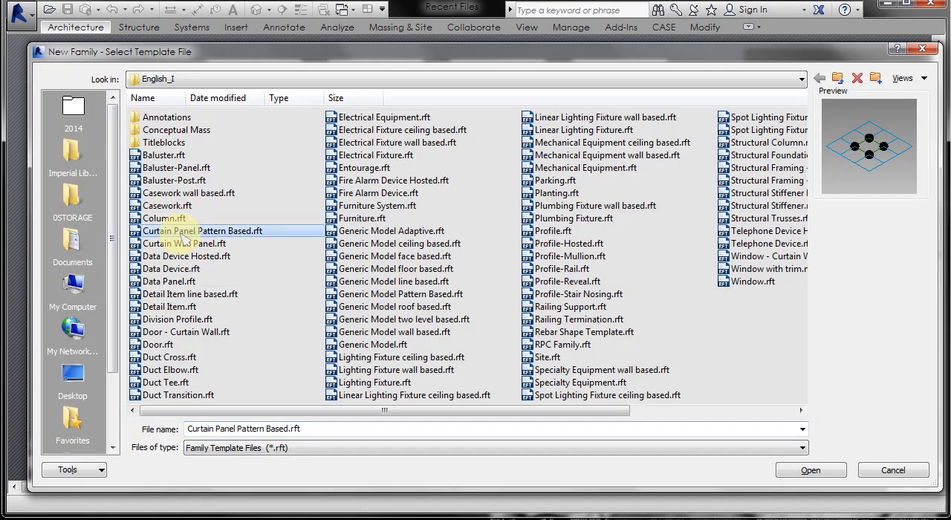
double_click(222, 233)
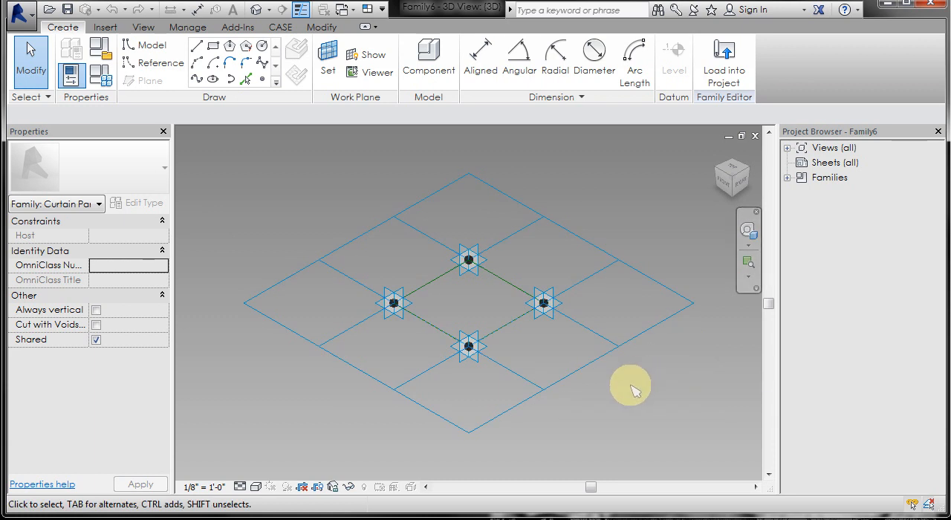
Set both the horizontal and vertical spacing of the rectangular tile pattern grid to 2' 0".
left_click(546, 394)
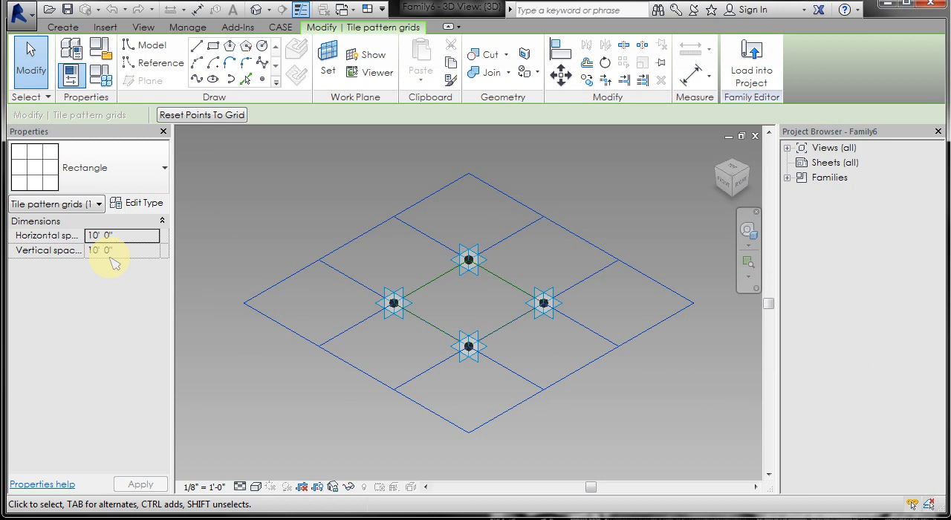
left_click(126, 235)
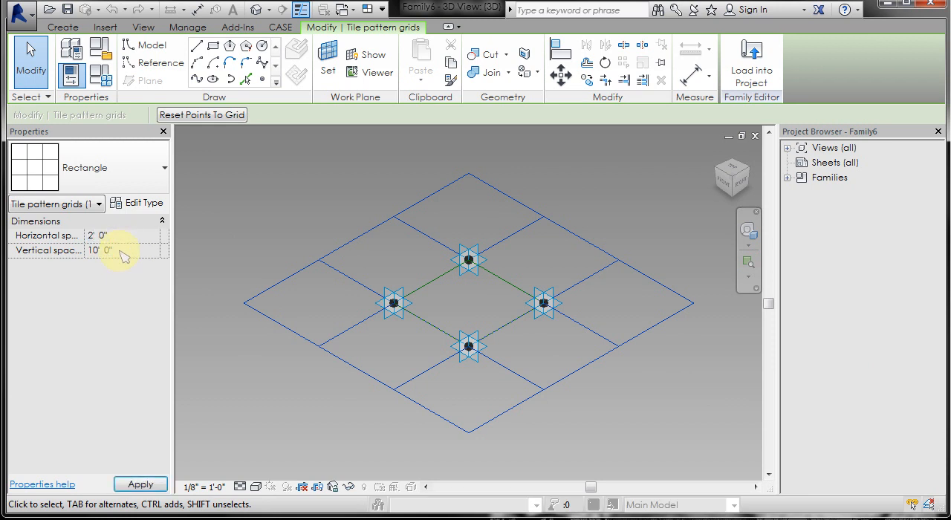
left_click(123, 250)
type("2")
left_click(215, 299)
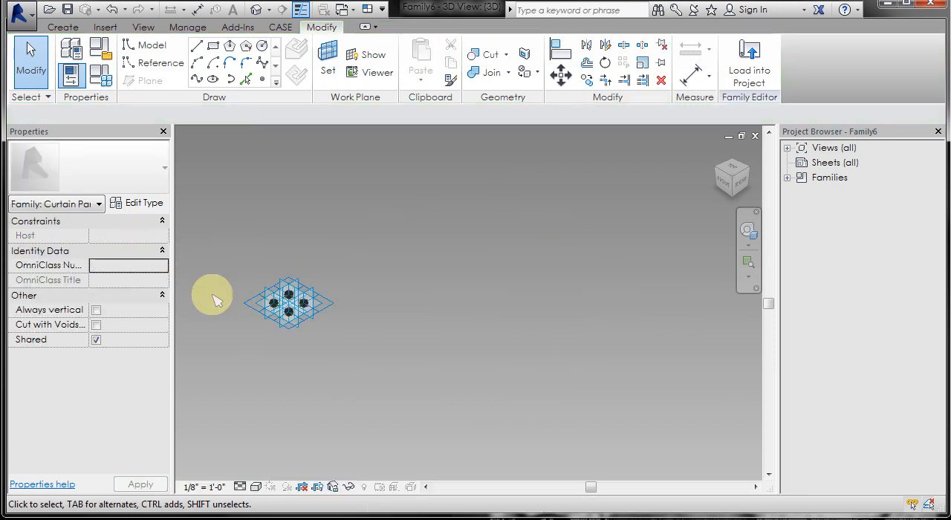
scroll(216, 299, "up", 6)
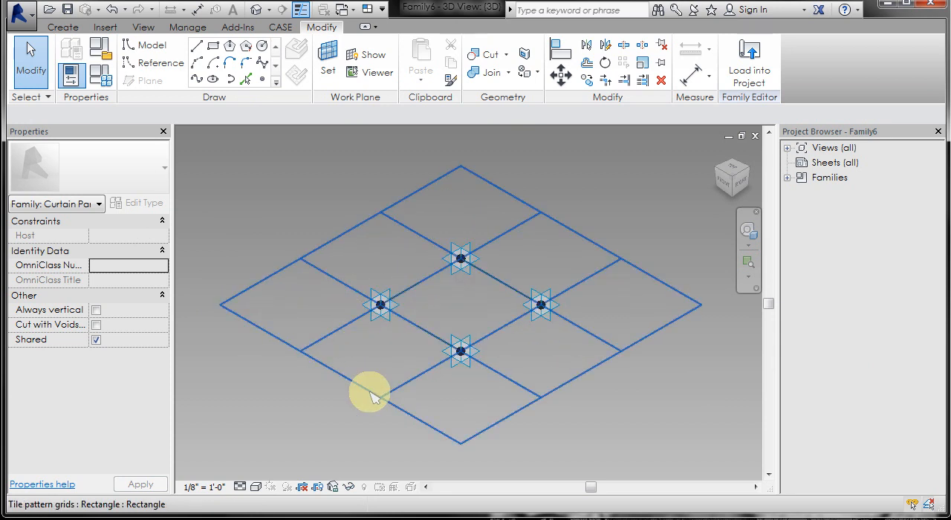
Set the 3D view's scale to 3" = 1'-0".
left_click(372, 398)
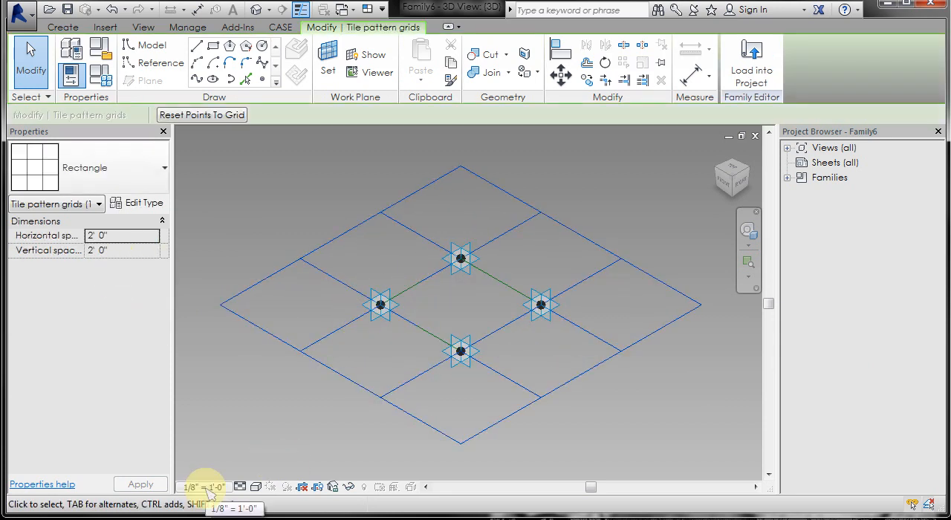
left_click(207, 489)
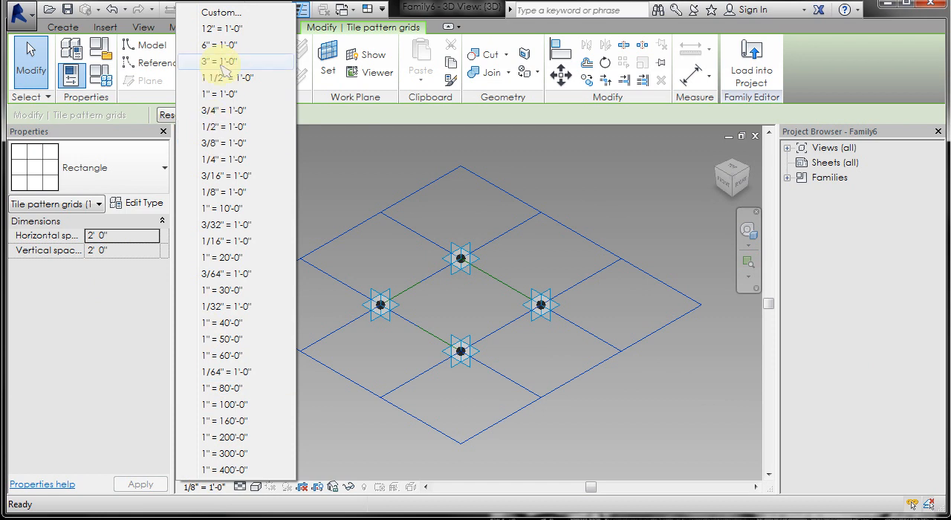
left_click(223, 61)
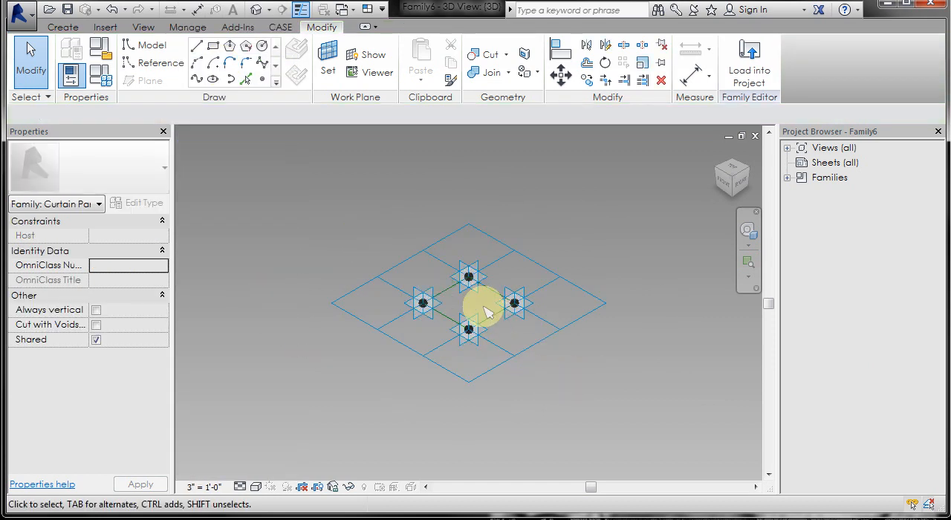
scroll(484, 312, "up", 5)
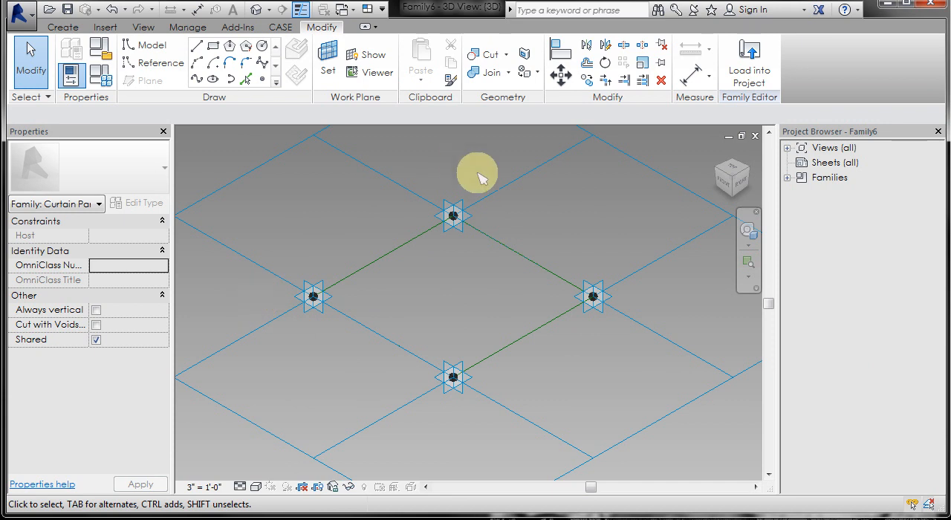
Examine the four adaptive placement points and the reference lines joining them around the central grid tile.
scroll(479, 178, "down", 1)
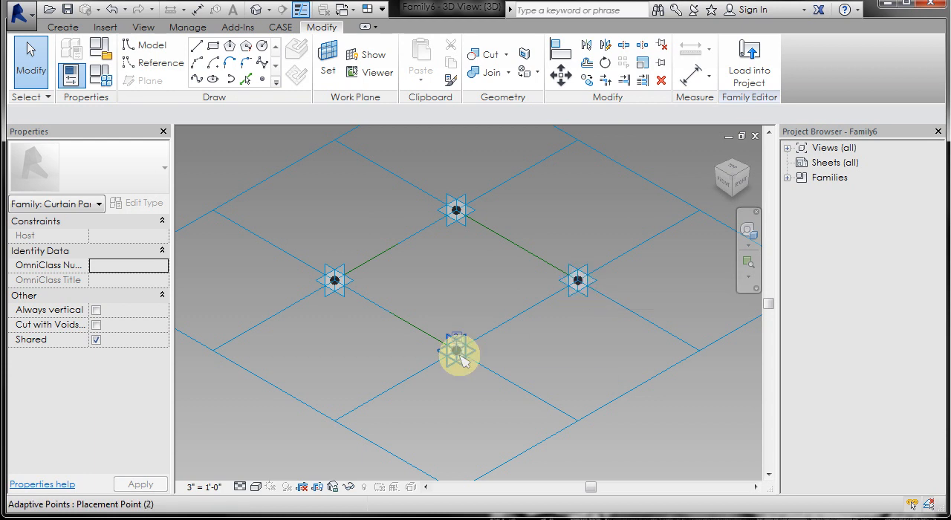
key("Tab")
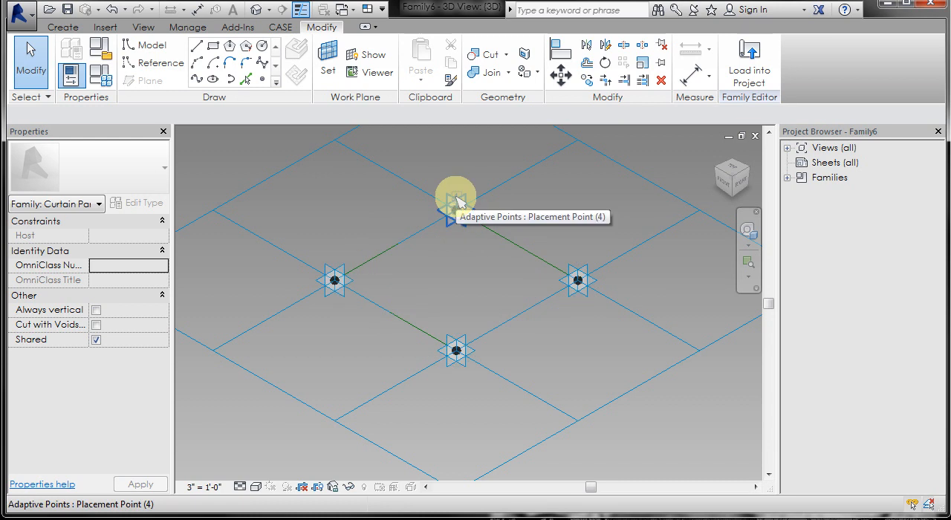
key("Tab")
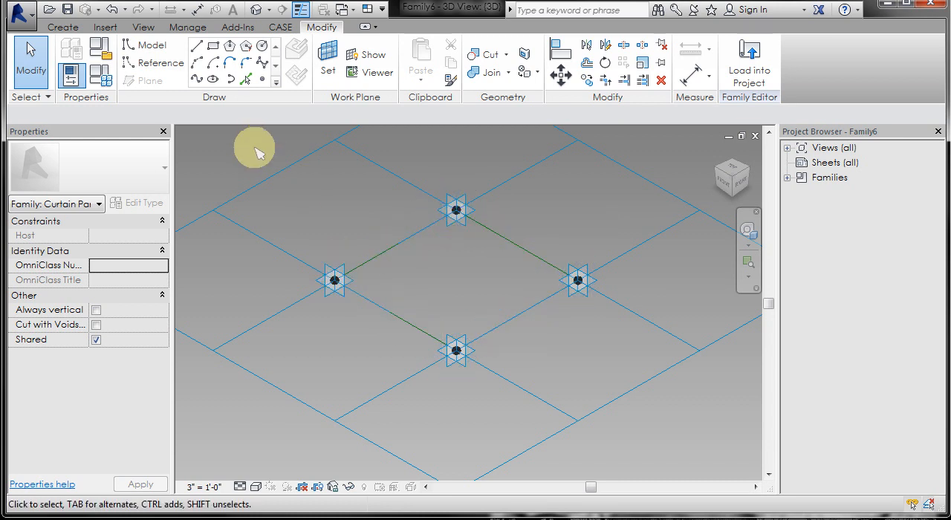
left_click_drag(255, 152, 651, 382)
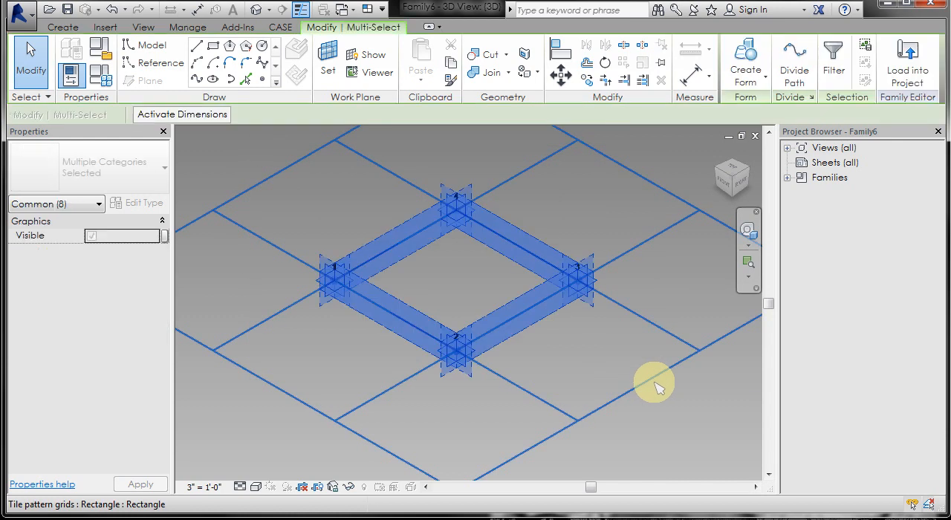
left_click(582, 196)
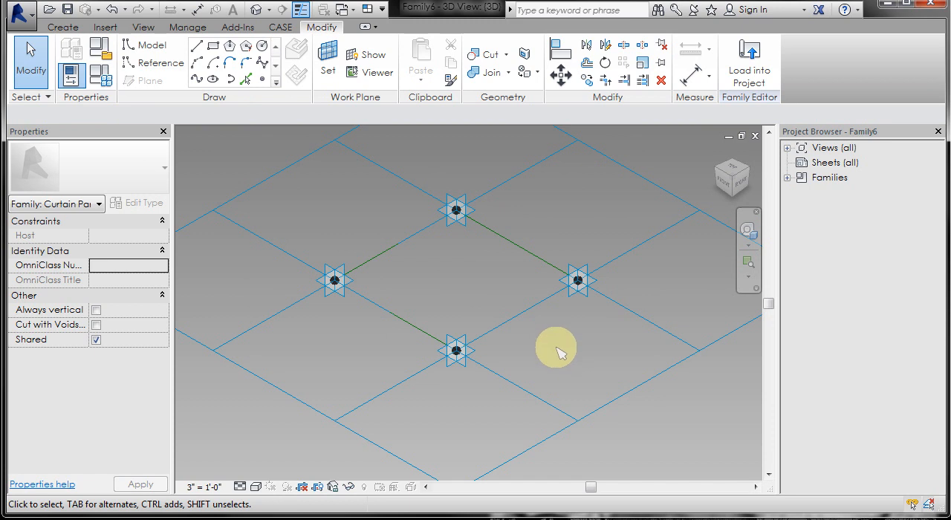
middle_click_drag(559, 351, 378, 335, "shift")
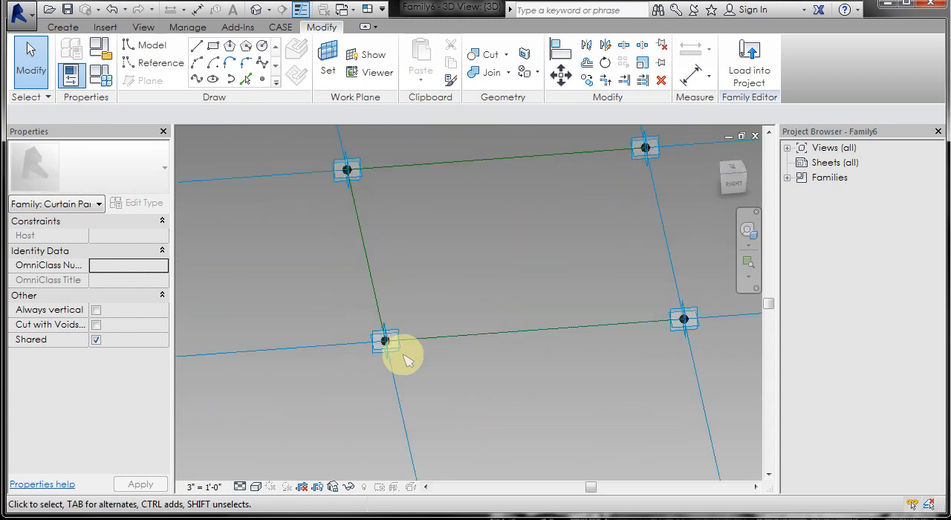
scroll(406, 361, "up", 3)
middle_click_drag(360, 375, 476, 387, "shift")
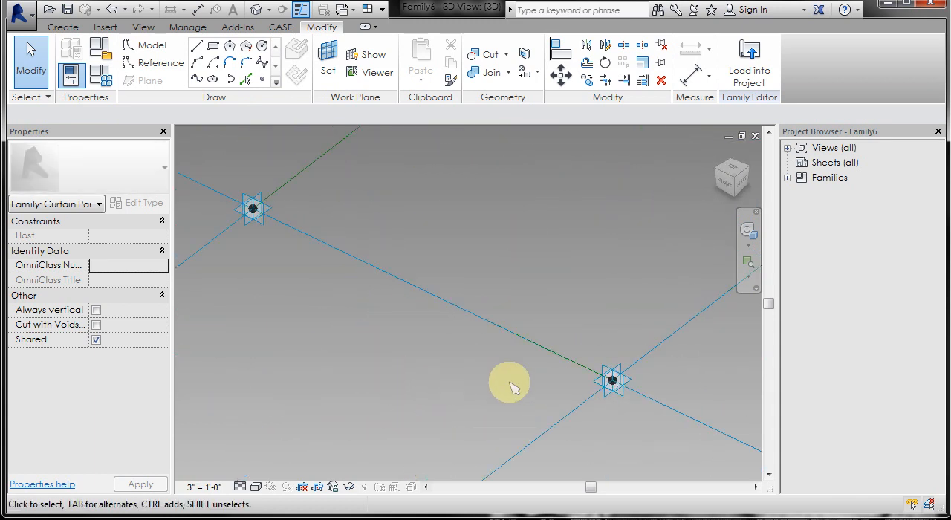
Display the work plane on the vertical face of placement point 2, inspect its extent, and hide it again.
left_click(611, 378)
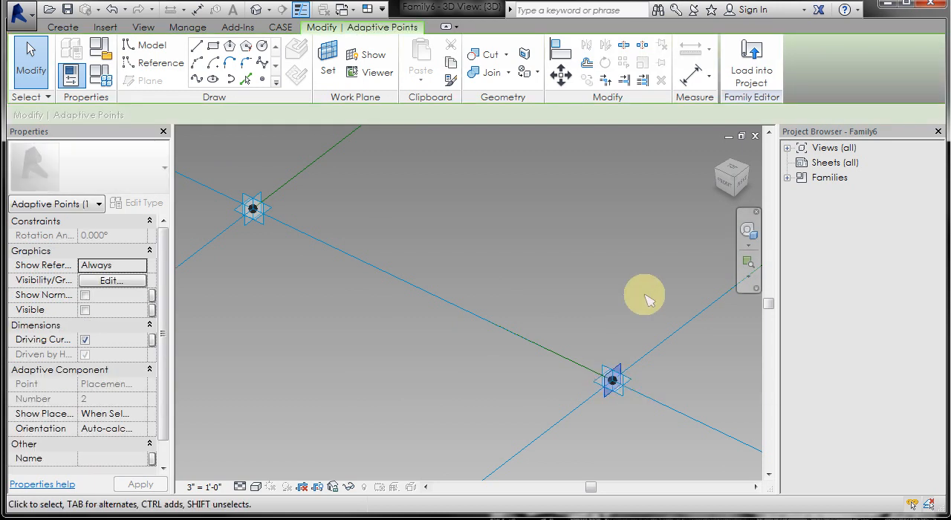
left_click(373, 55)
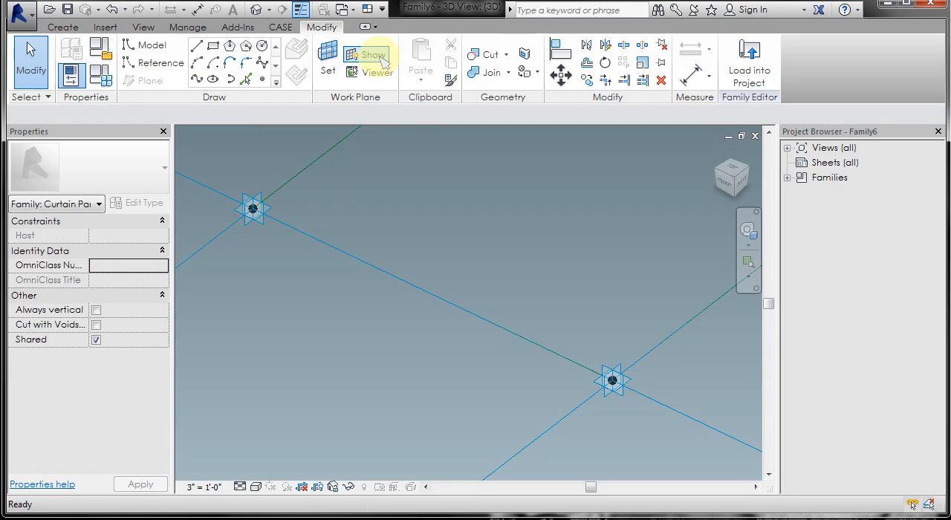
scroll(530, 276, "down", 8)
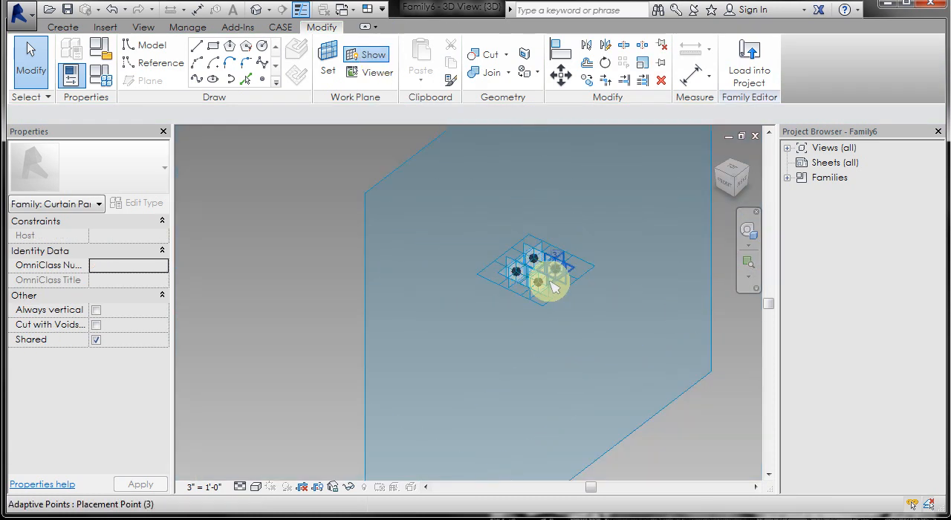
scroll(547, 278, "up", 6)
scroll(538, 299, "up", 6)
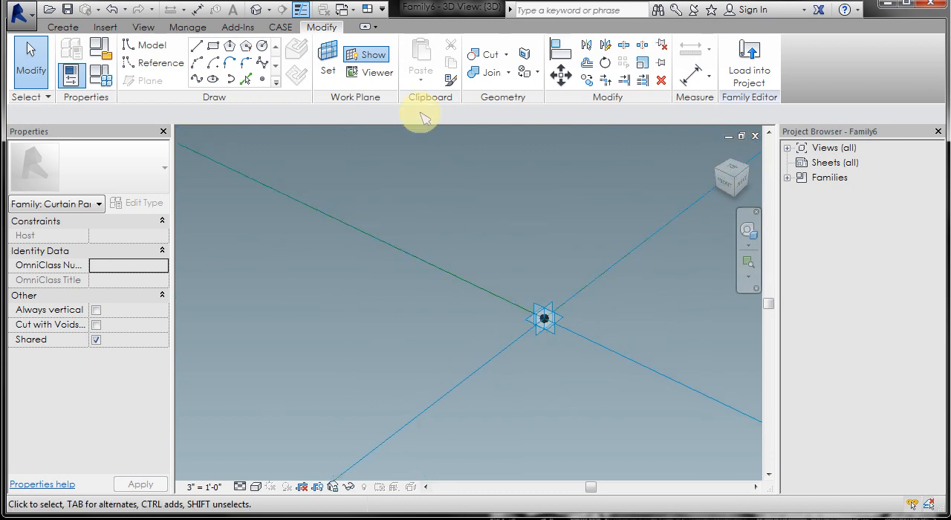
left_click(369, 55)
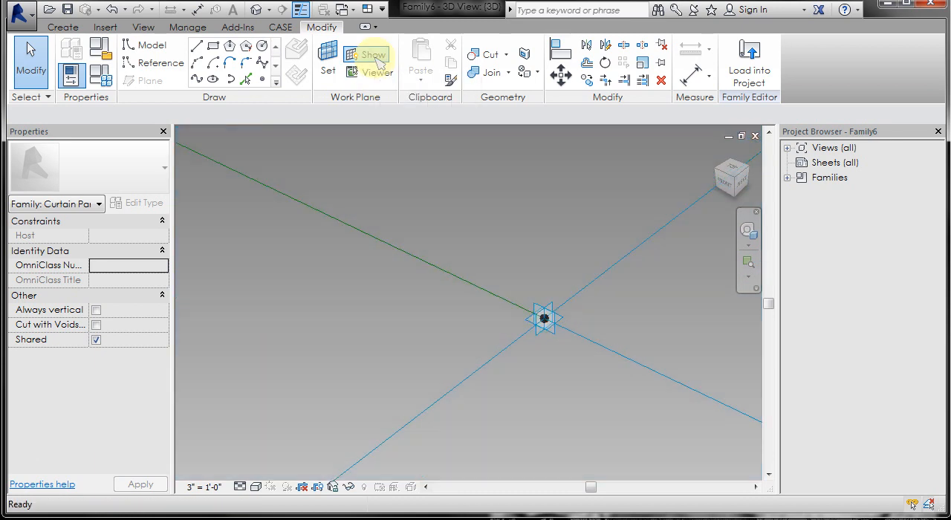
Draw a vertical reference line about 2 1/2" long upward from placement point 2, hosted on that point's vertical plane.
left_click(563, 279)
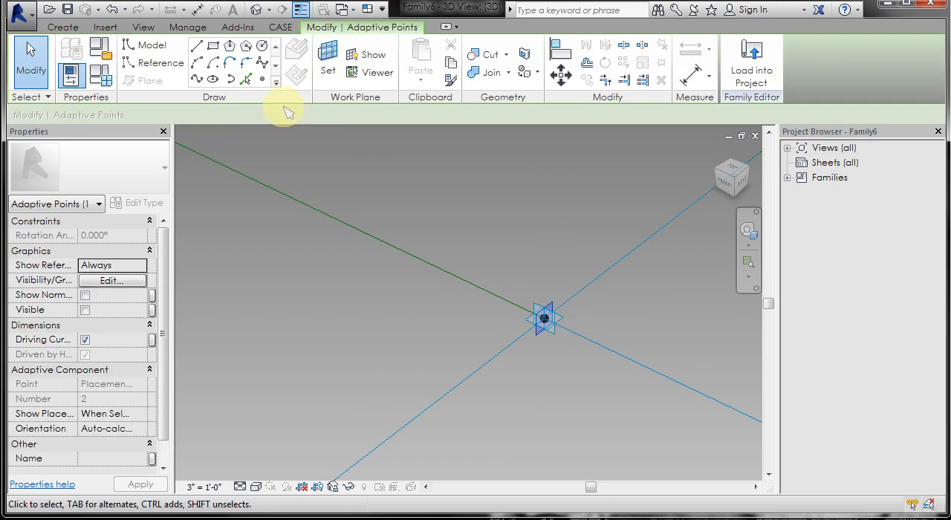
left_click(169, 69)
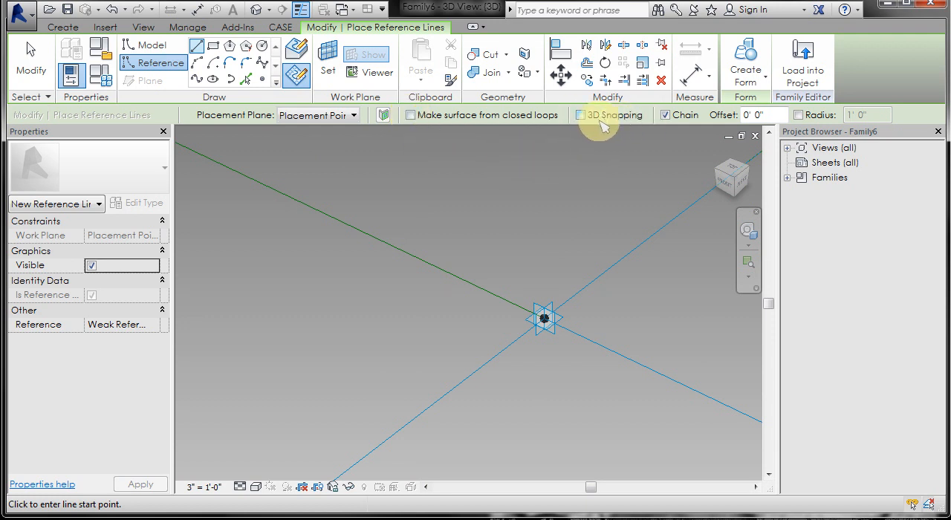
left_click(544, 318)
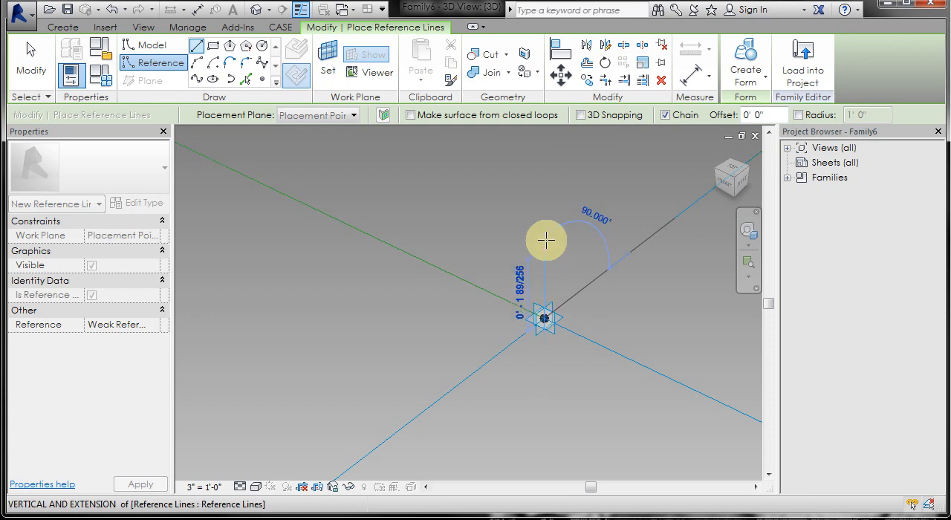
left_click(541, 183)
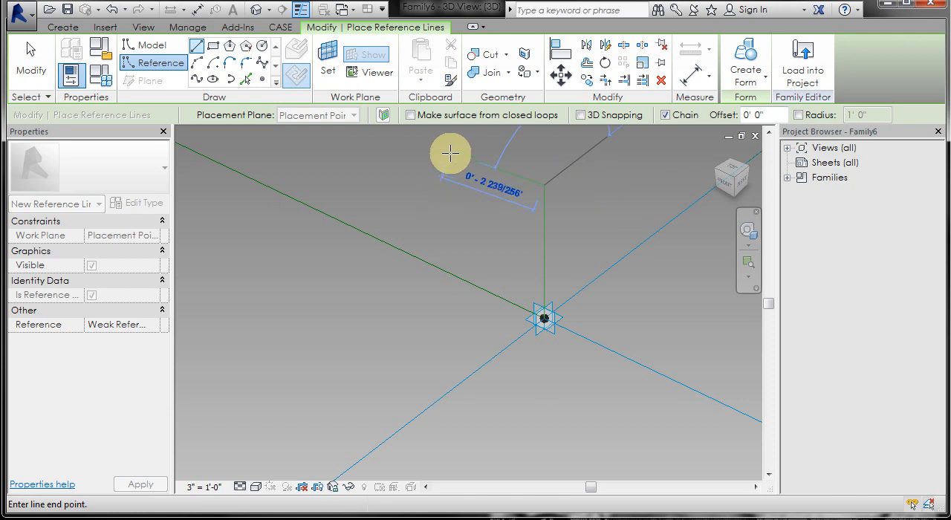
left_click(43, 72)
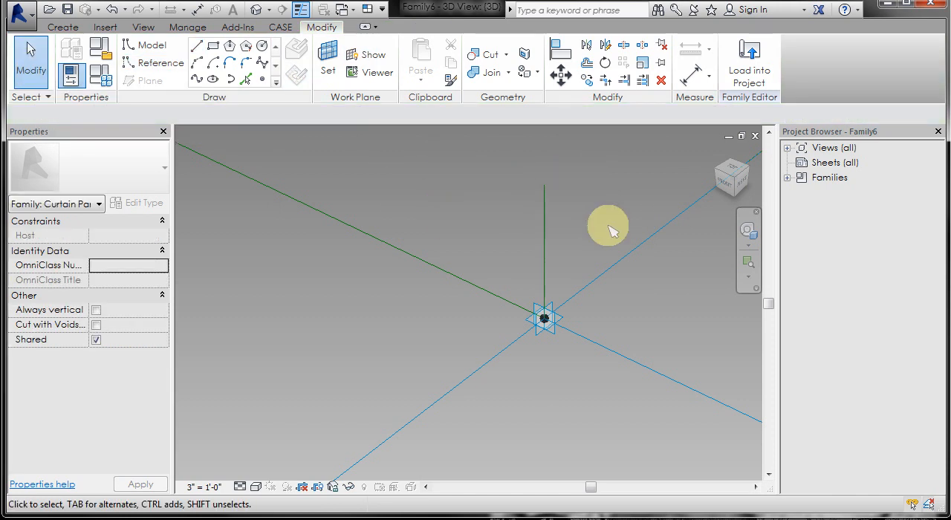
Make the temporary length dimension of the vertical reference line at placement point 2 permanent.
middle_click_drag(609, 231, 312, 260, "shift")
left_click(376, 257)
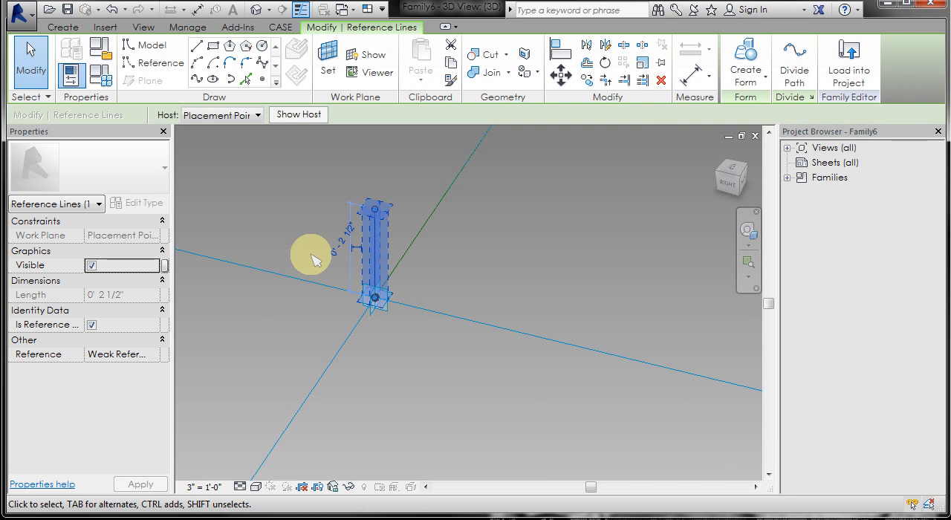
scroll(312, 260, "up", 2)
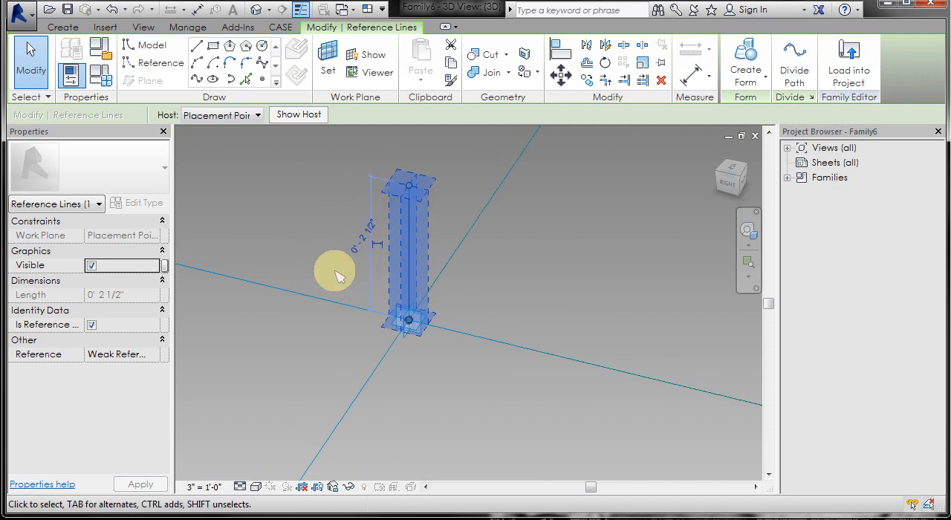
left_click(292, 227)
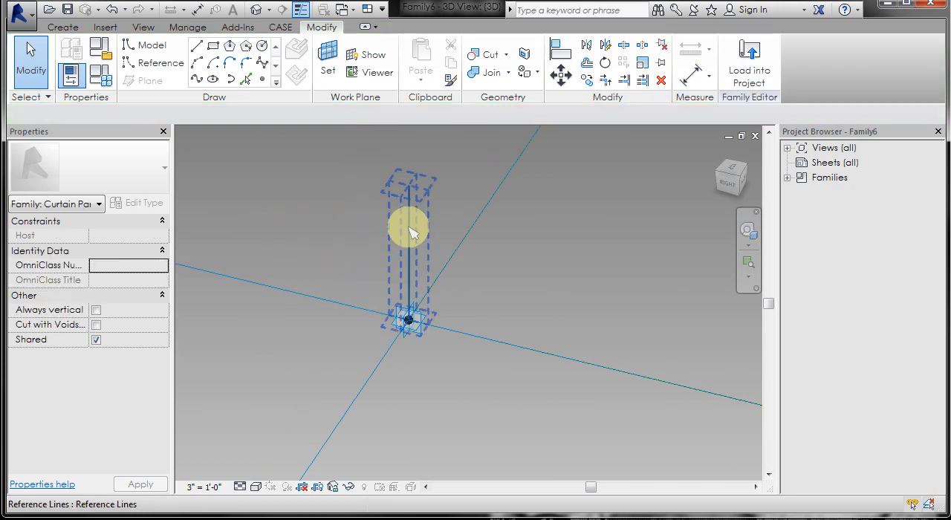
left_click(407, 230)
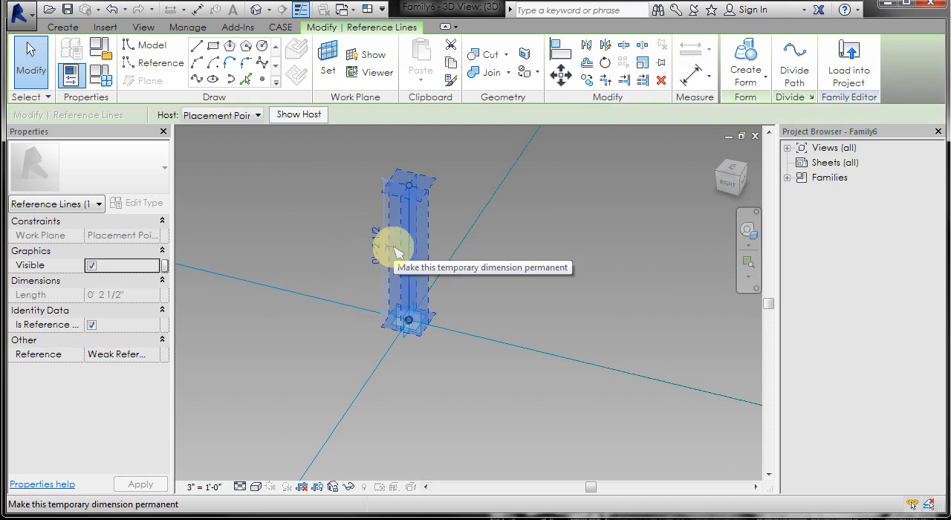
left_click(394, 249)
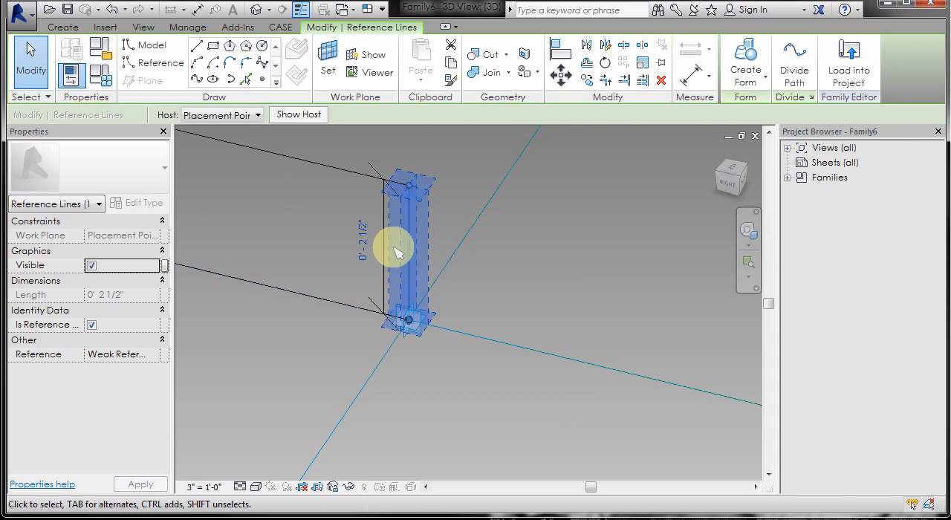
left_click(309, 245)
scroll(515, 248, "down", 5)
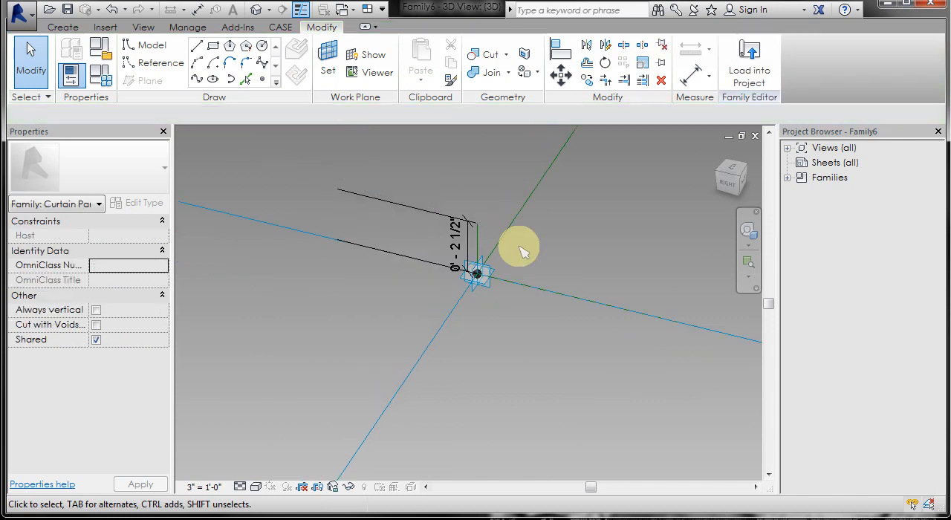
scroll(416, 208, "up", 3)
scroll(414, 206, "down", 1)
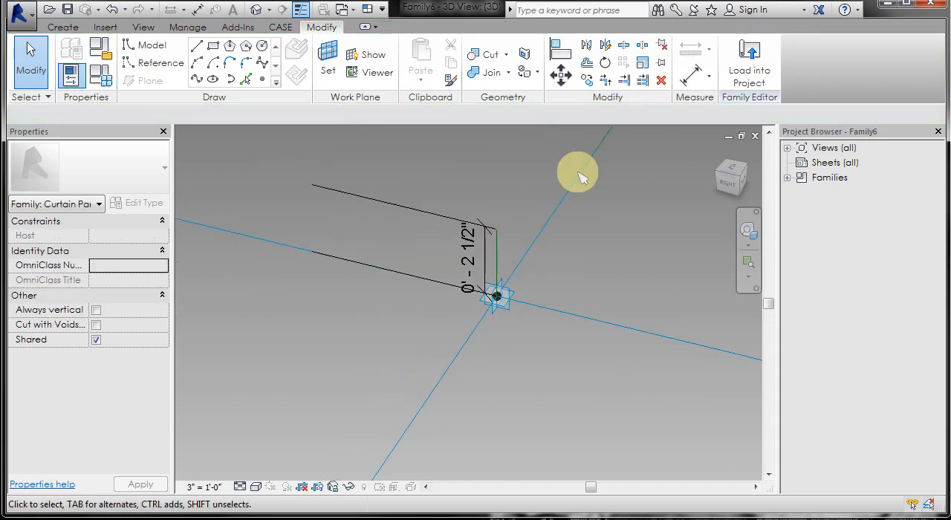
Label the vertical reference line's length dimension with a new family type parameter named h, grouped under Dimensions.
left_click(466, 231)
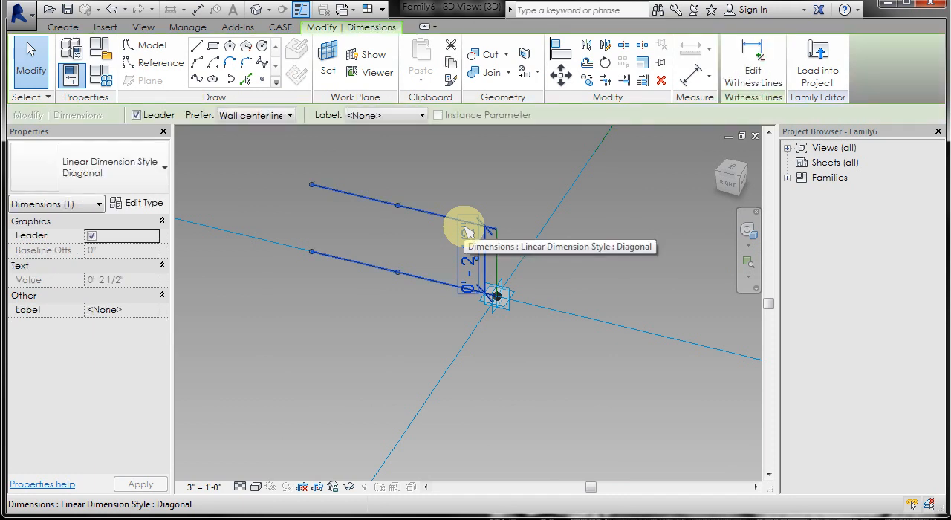
left_click(385, 116)
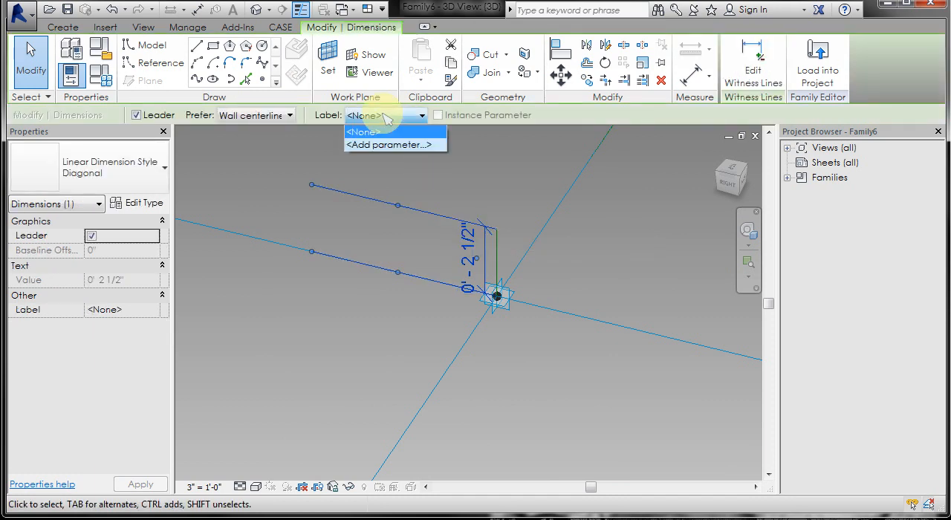
left_click(387, 144)
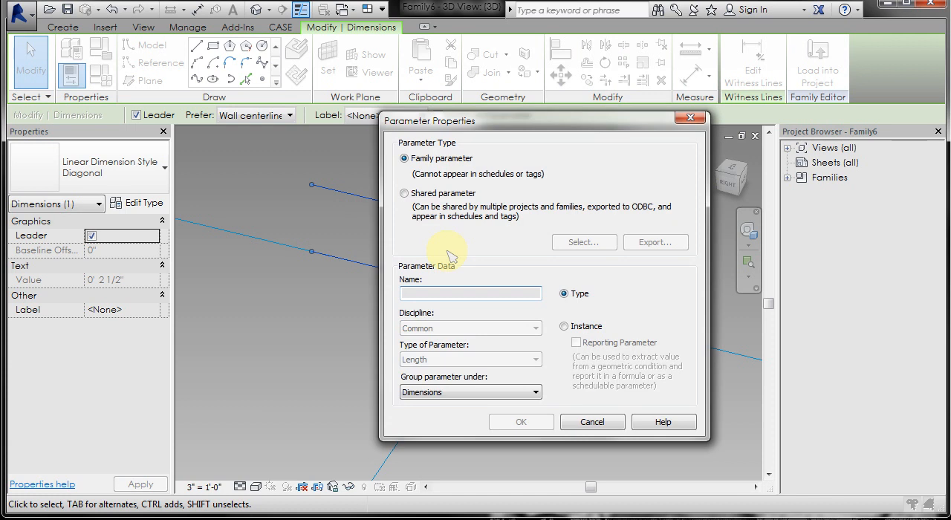
type("h")
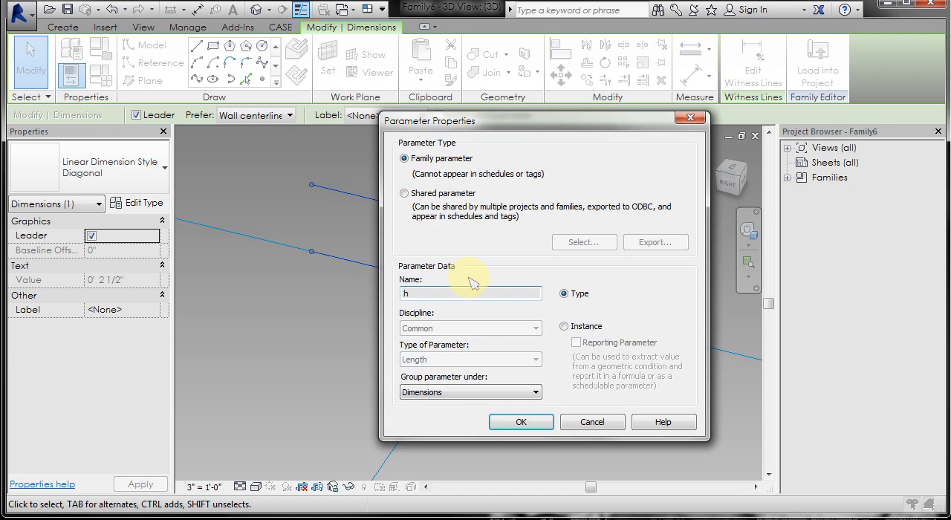
left_click(534, 425)
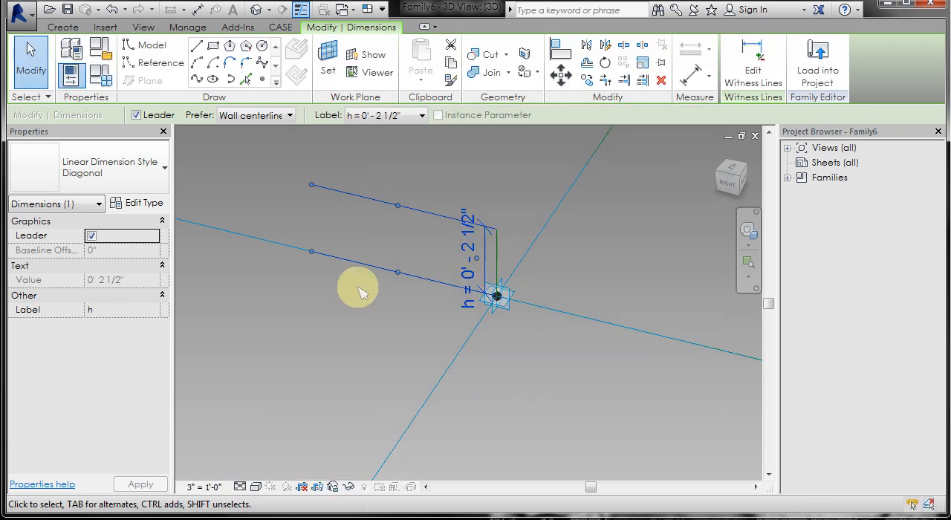
left_click(339, 314)
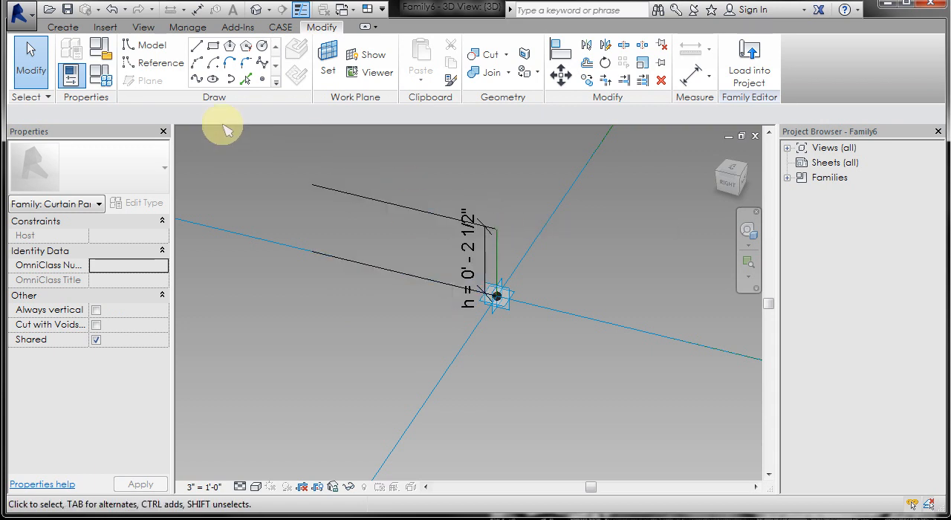
Set the family parameter h to 4" and create a family type named Type 4 with that value.
left_click(103, 75)
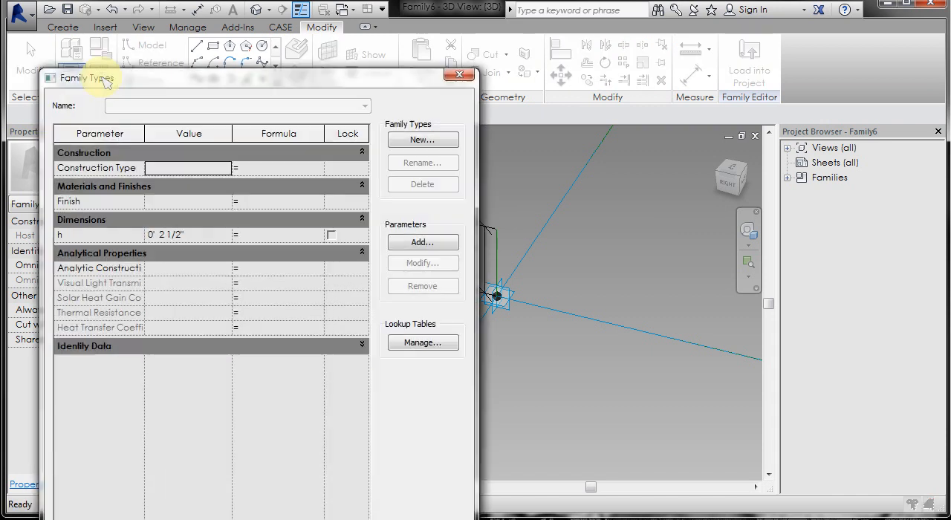
left_click_drag(226, 84, 697, 49)
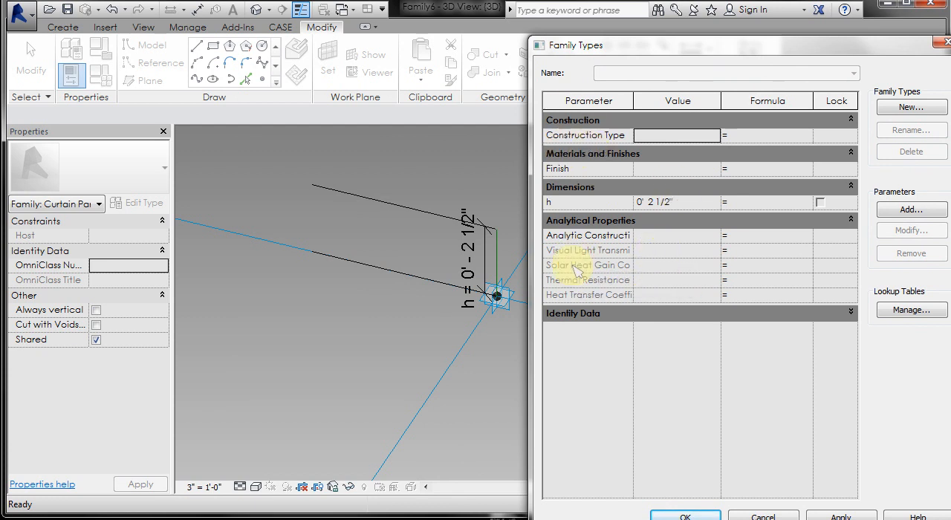
left_click(689, 207)
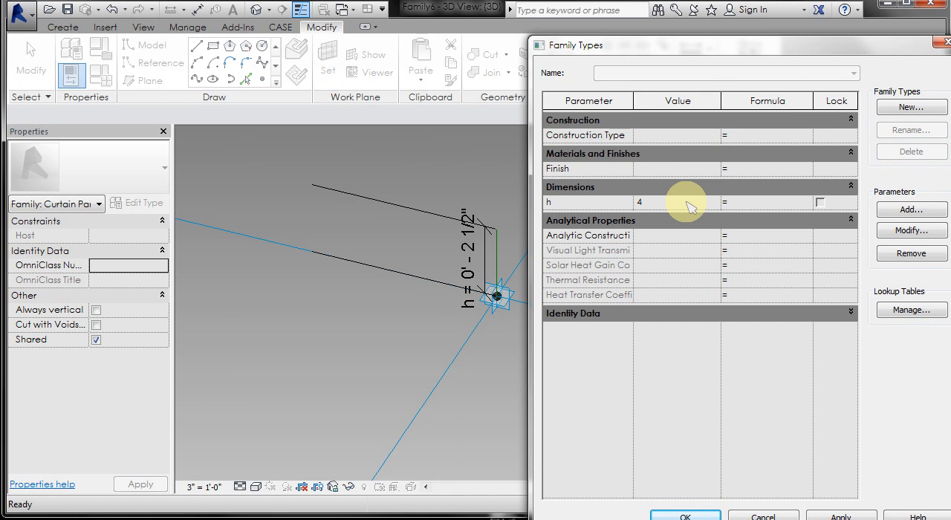
left_click(840, 516)
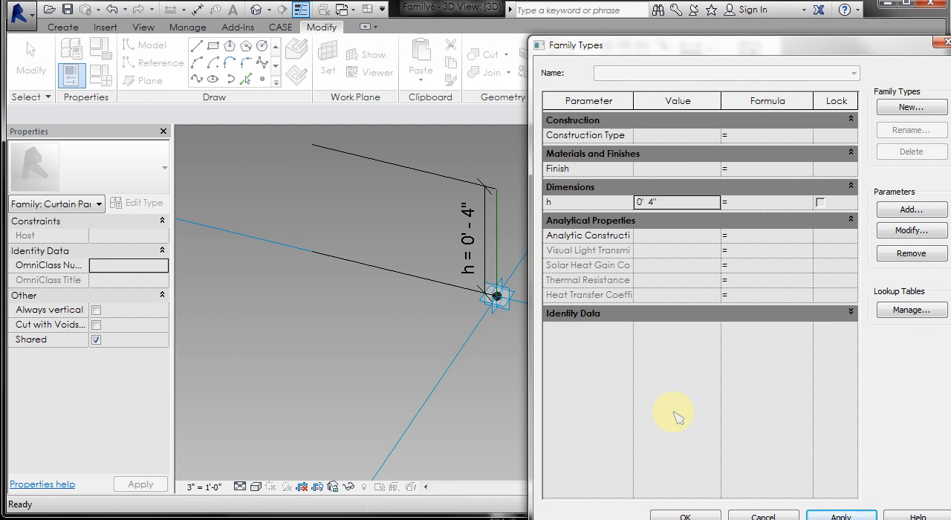
left_click(910, 107)
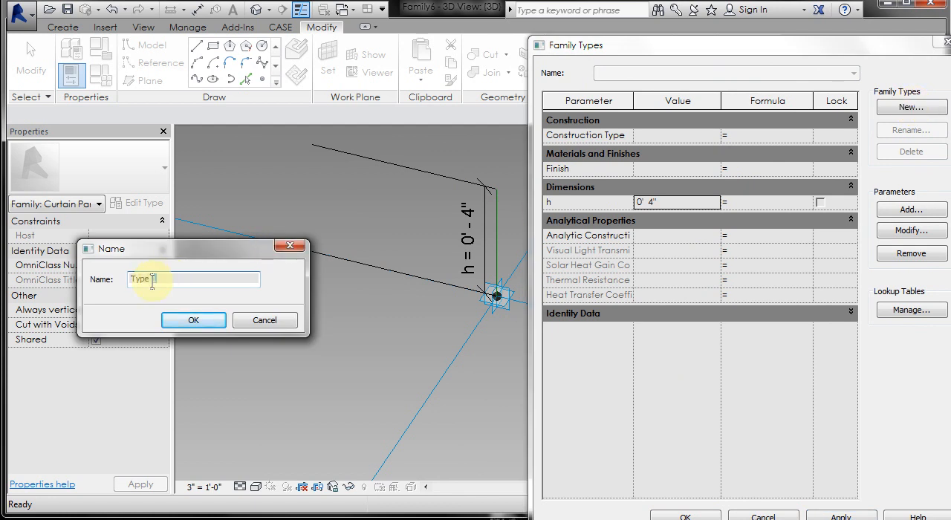
left_click(193, 319)
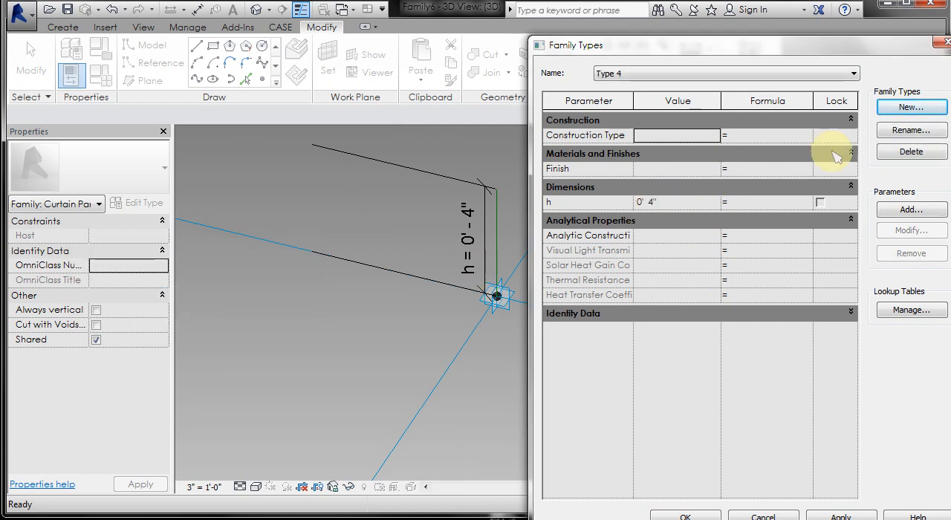
Create a second family type named Type 18 and set its h parameter to 18".
left_click(913, 108)
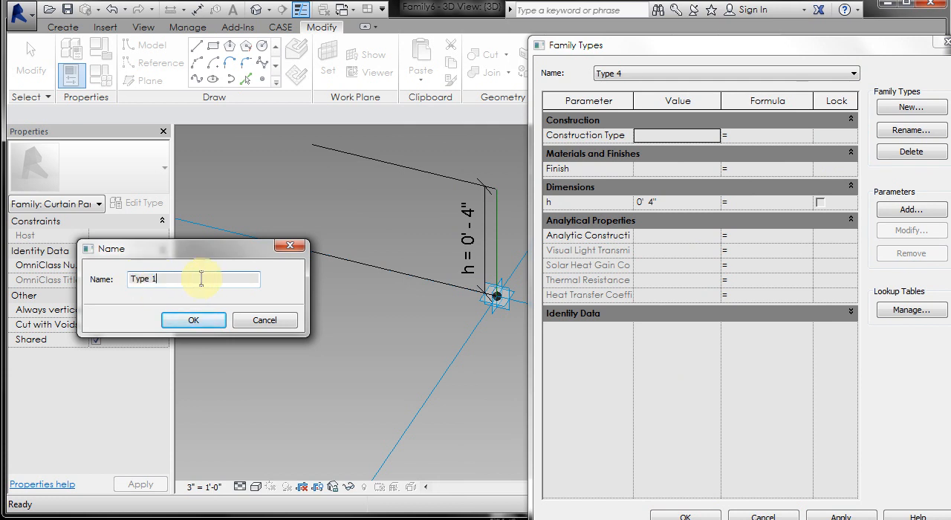
type("Type 18")
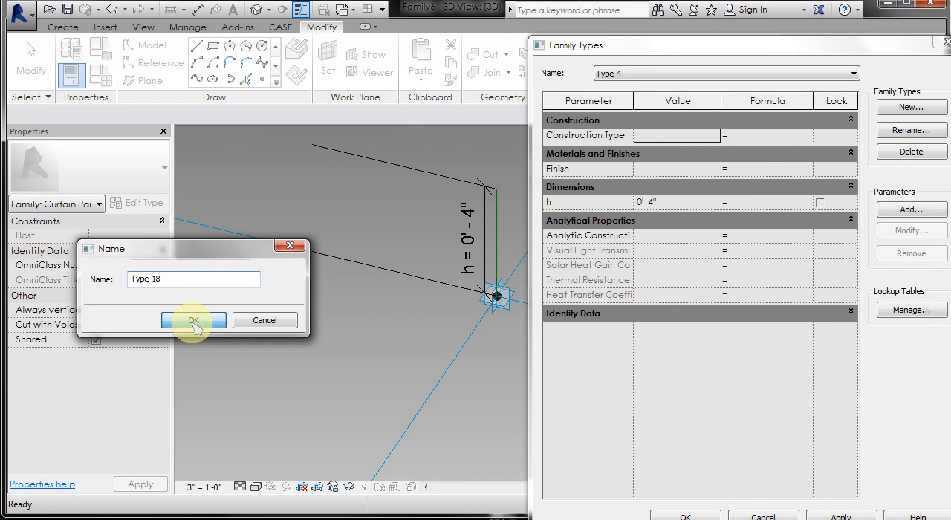
left_click(192, 319)
left_click(678, 203)
left_click(680, 206)
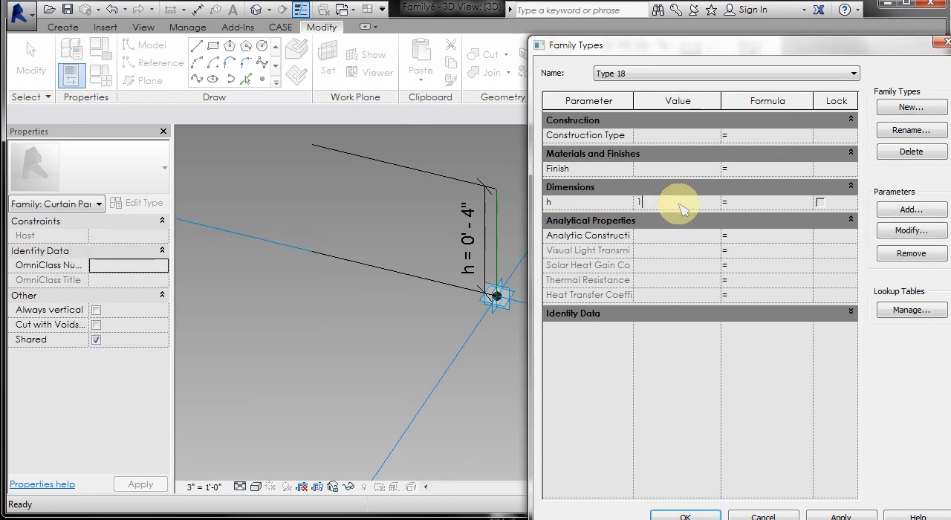
type("18'")
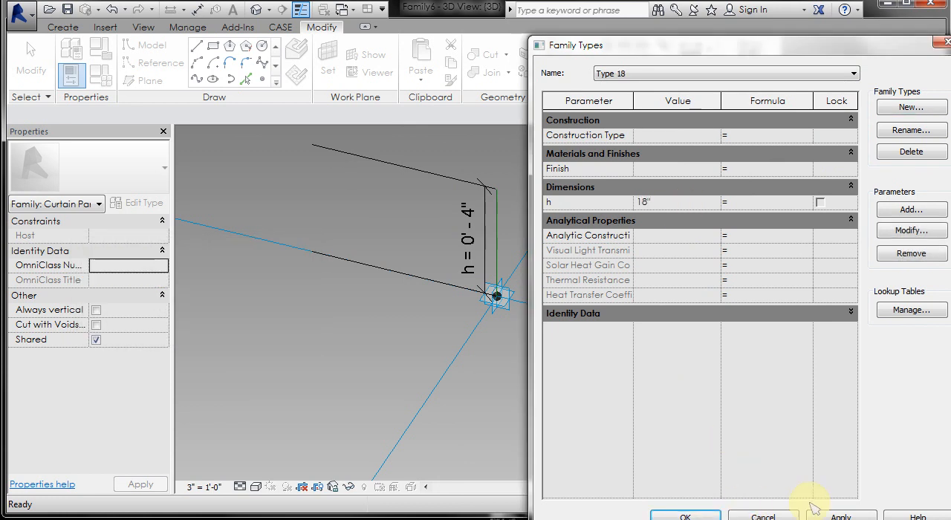
left_click(839, 516)
left_click(685, 517)
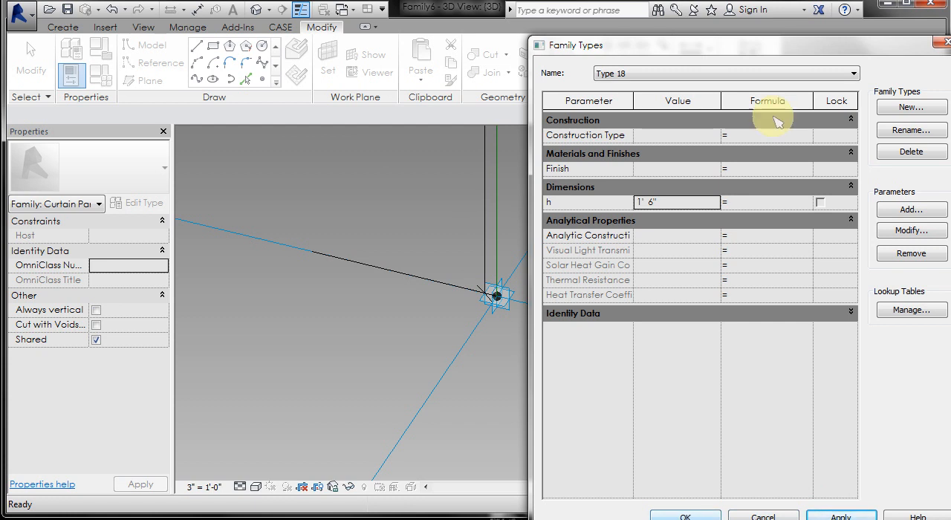
Make Type 4 the current family type, apply it, and finish editing the family types.
left_click(783, 74)
left_click(775, 94)
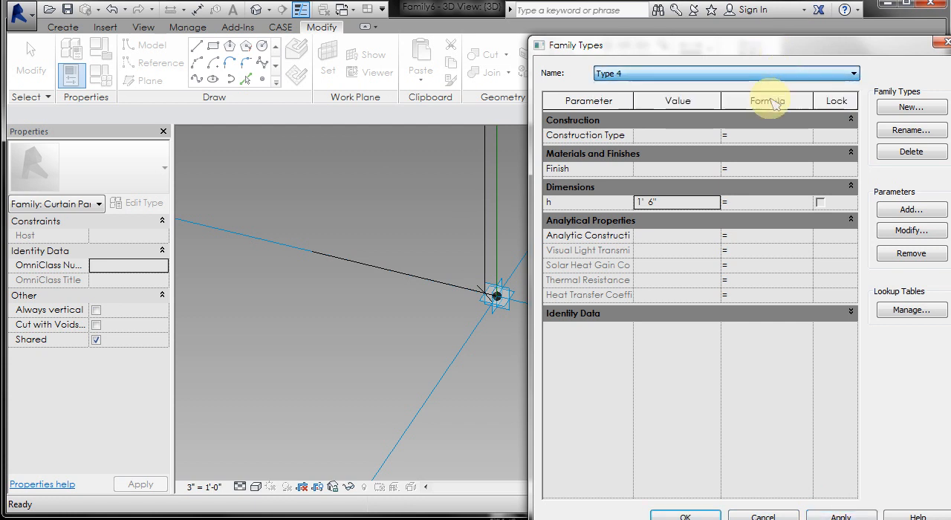
left_click(843, 516)
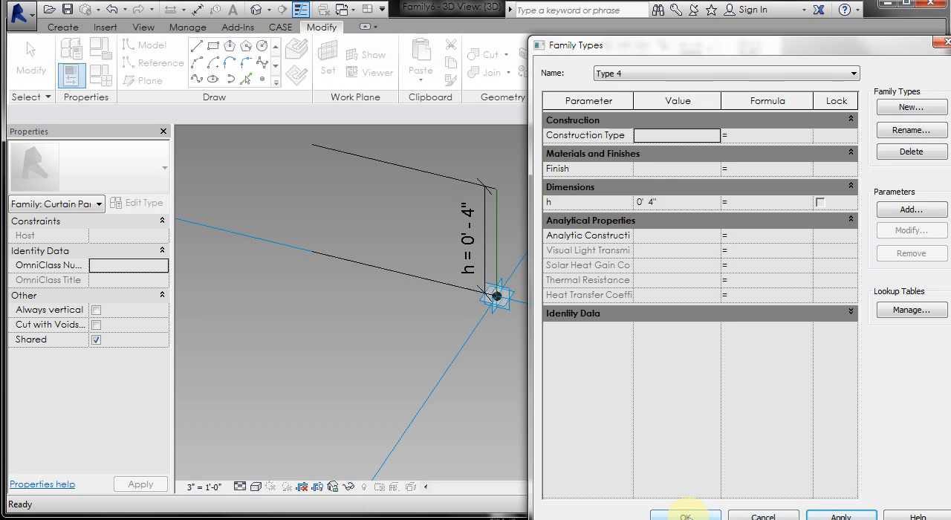
left_click(684, 516)
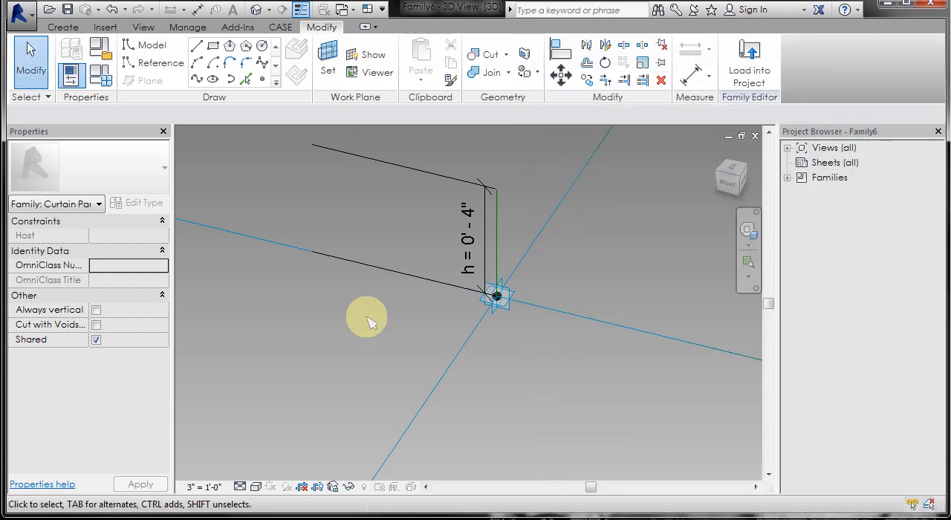
Draw 3D-snapped reference lines on faces from placement point 3 to the vertical line's upper endpoint and on to point 2's other neighbouring placement point.
scroll(368, 319, "down", 3)
scroll(369, 321, "down", 1)
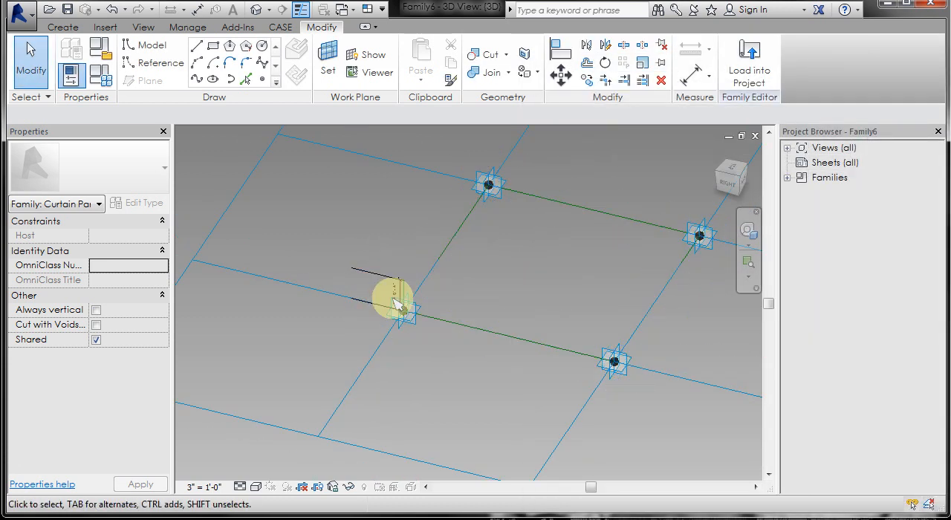
scroll(664, 333, "up", 1)
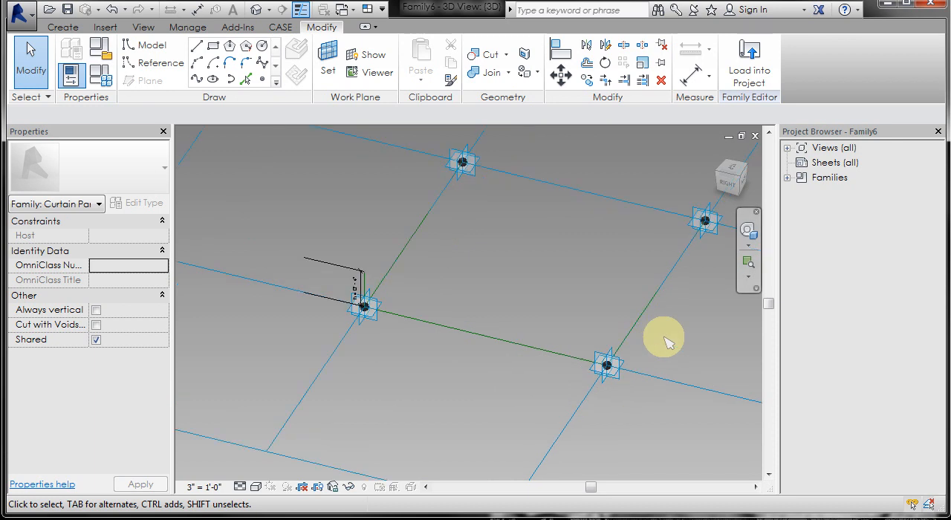
left_click(164, 66)
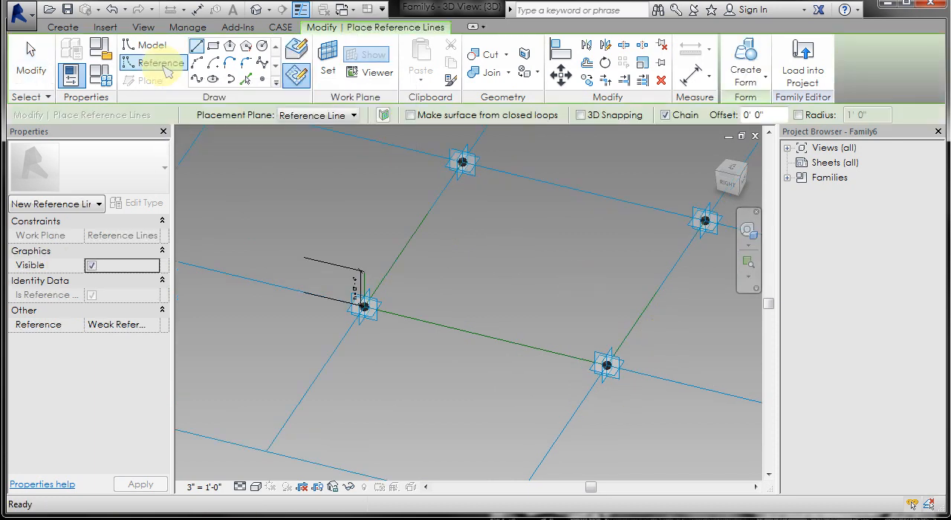
left_click(580, 116)
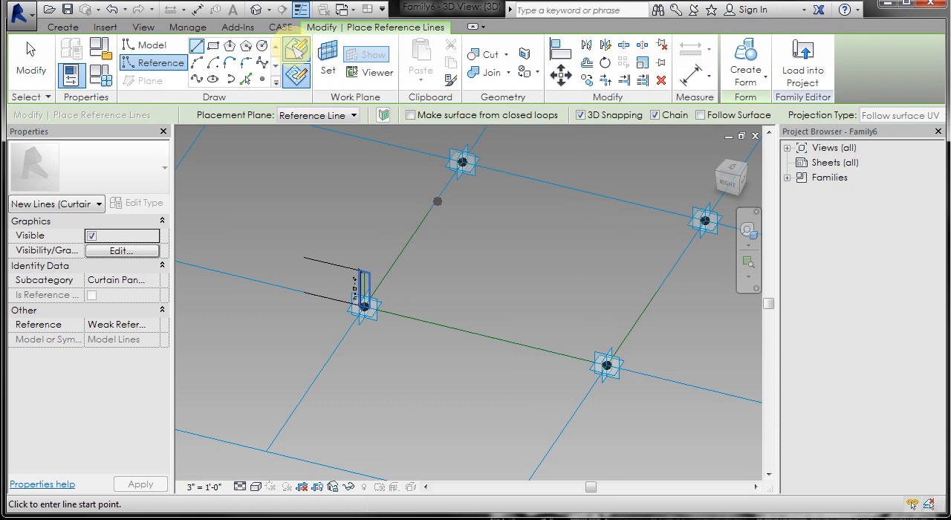
left_click(295, 49)
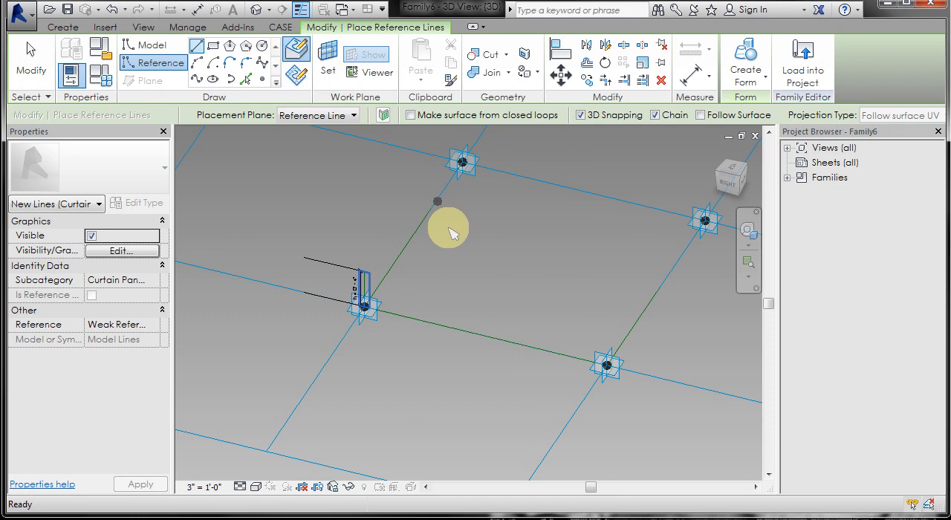
left_click(605, 363)
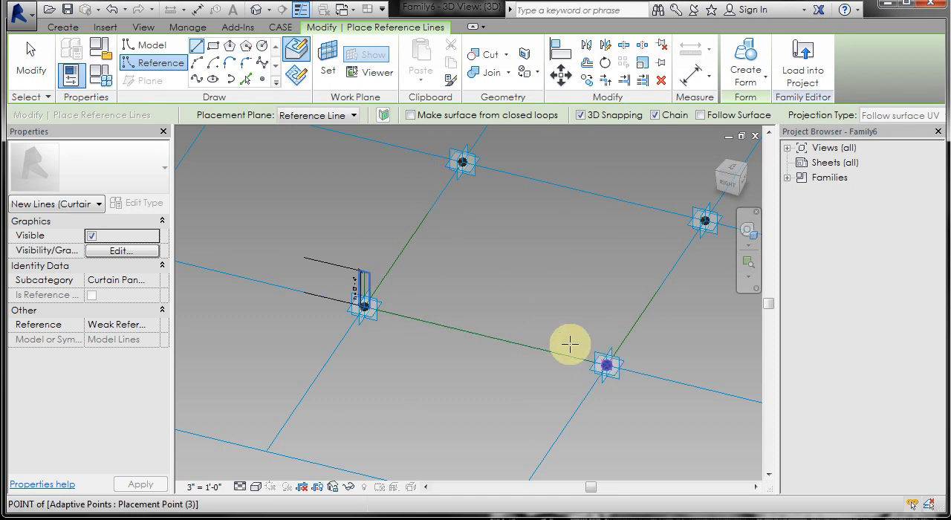
left_click(364, 272)
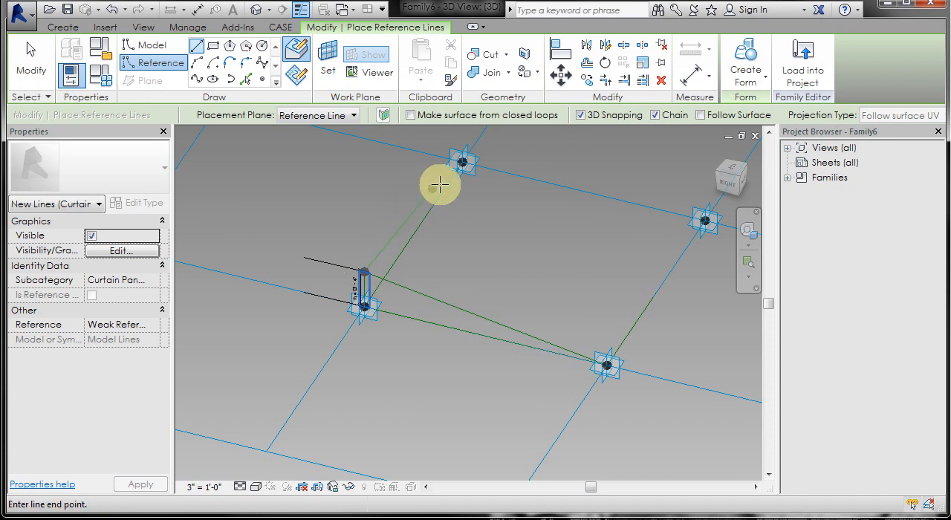
left_click(463, 162)
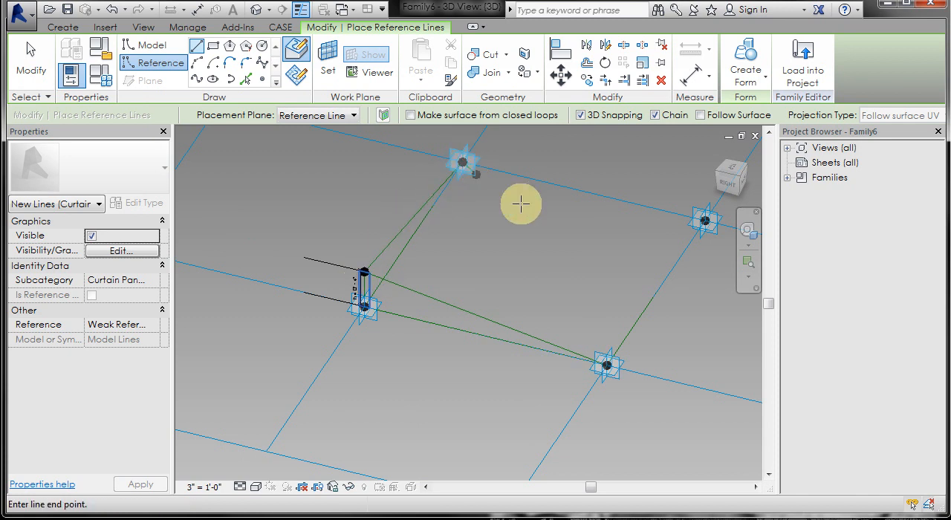
key("Escape")
key("Escape")
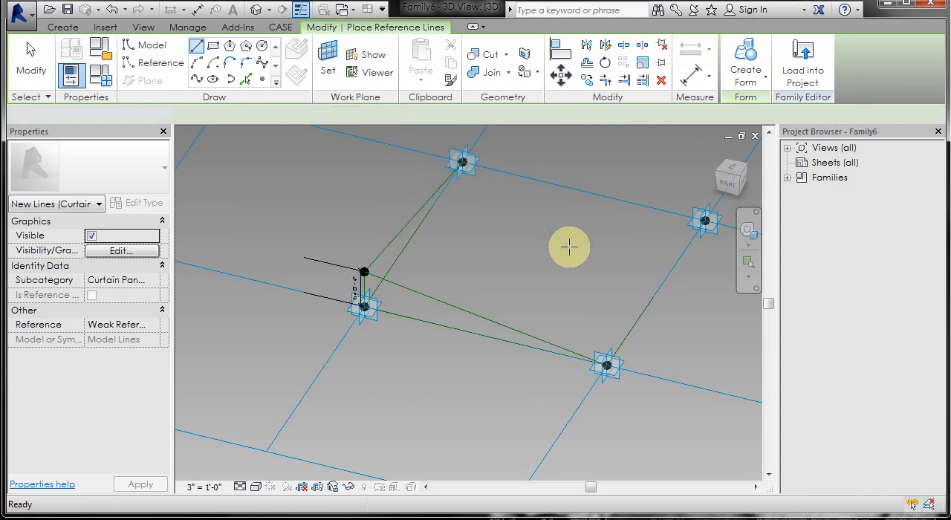
Create a surface form from the two raised reference lines and the two opposite pattern edge lines, choosing the flat surface option over the solid.
key("Tab")
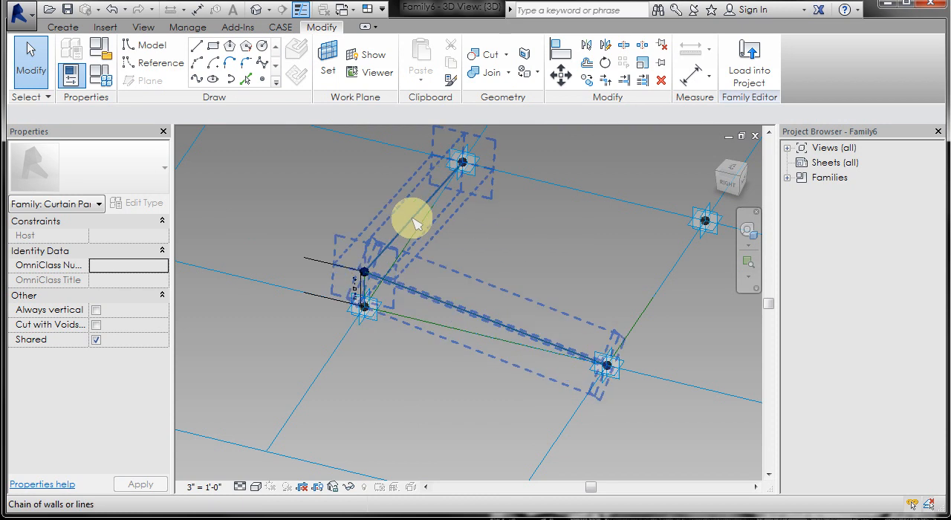
left_click(413, 223)
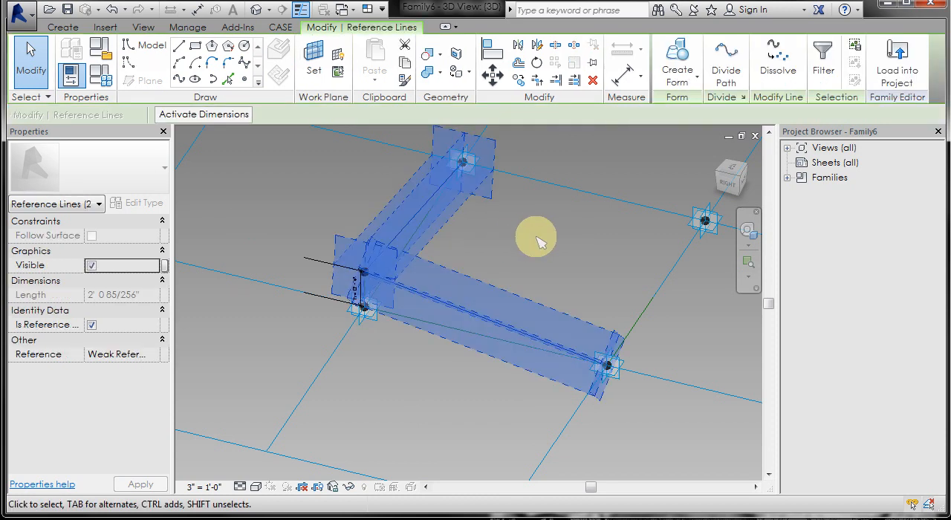
key("Tab")
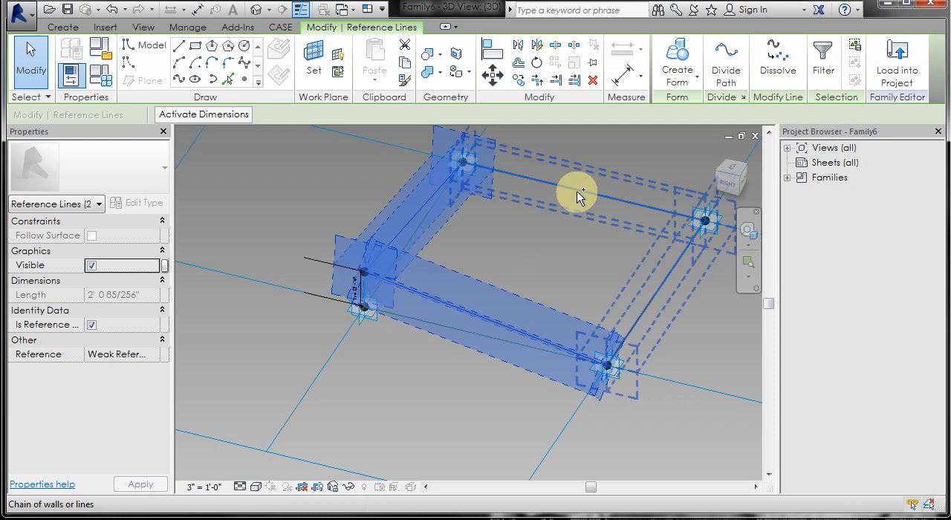
key("Tab")
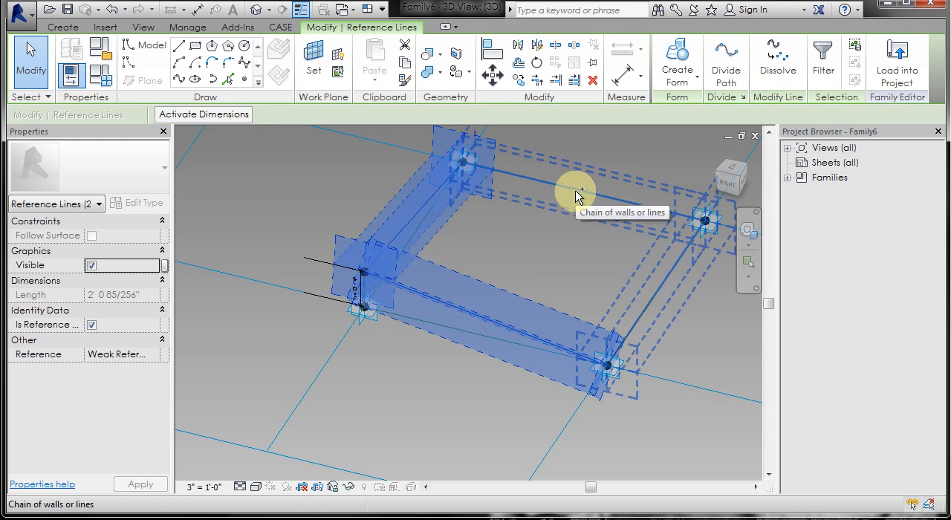
left_click(579, 195, "ctrl")
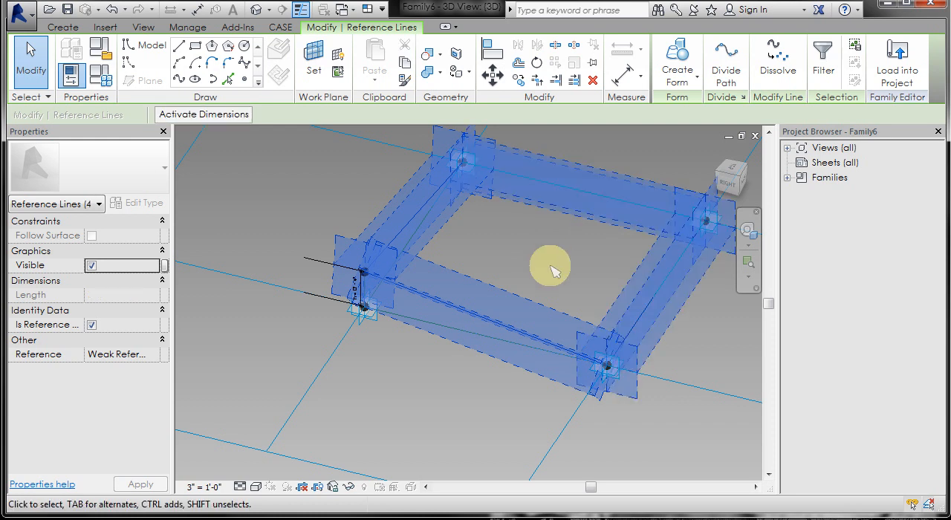
left_click(677, 63)
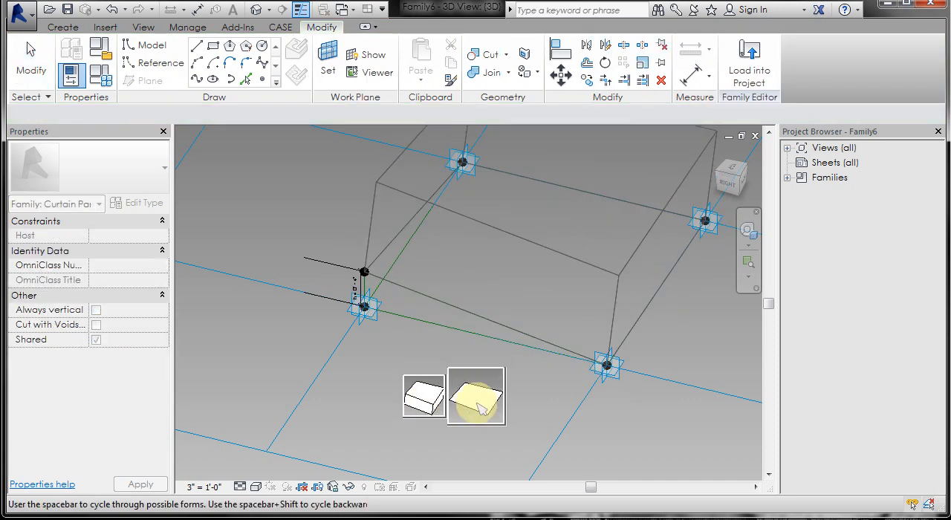
left_click(476, 407)
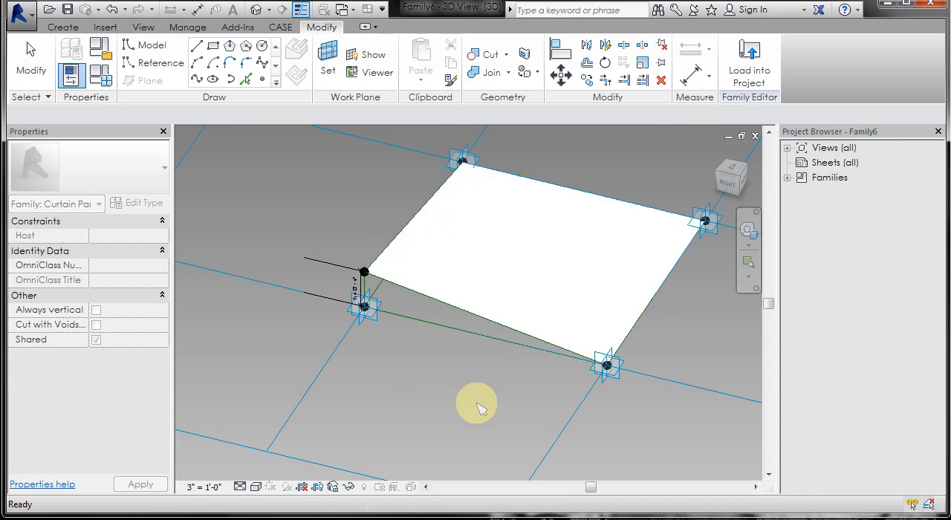
Make Type 18 the current family type, apply it to the panel, and finish editing the family types.
middle_click_drag(463, 406, 435, 389, "shift")
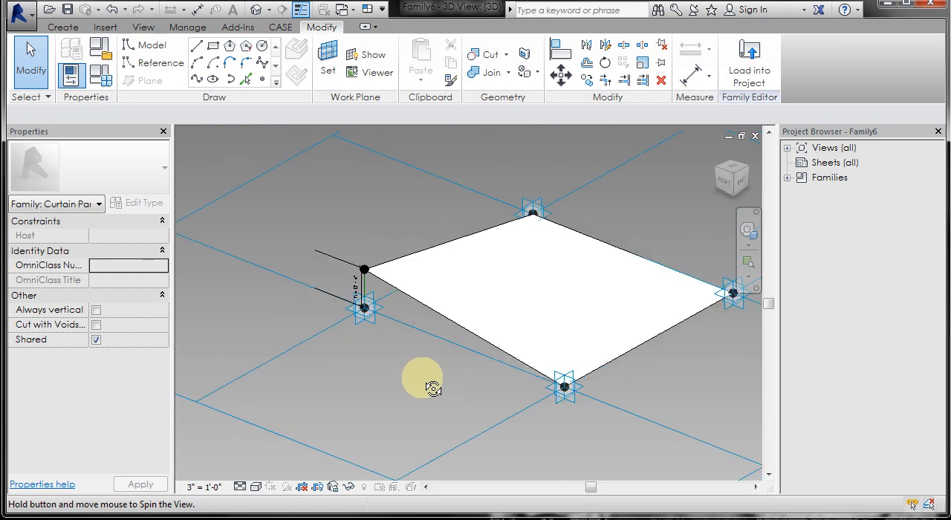
left_click(103, 75)
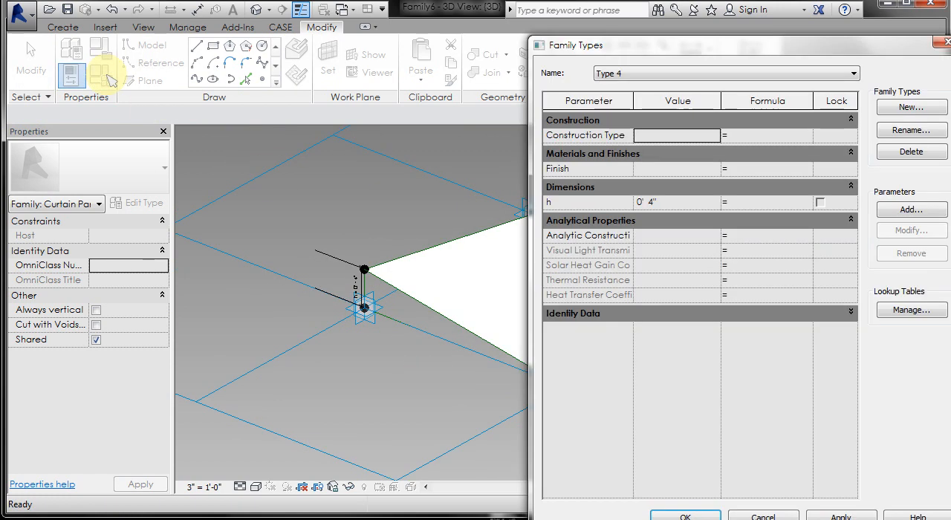
left_click(733, 79)
left_click(721, 89)
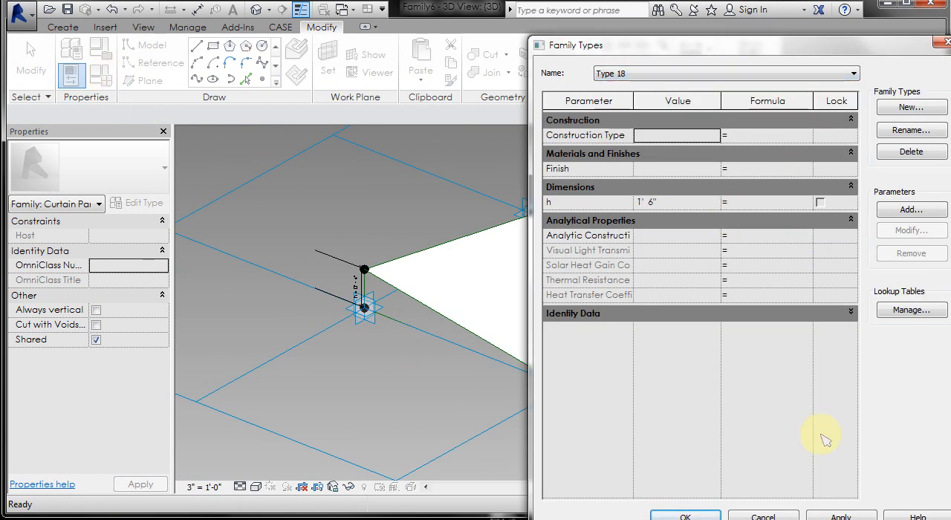
left_click(839, 516)
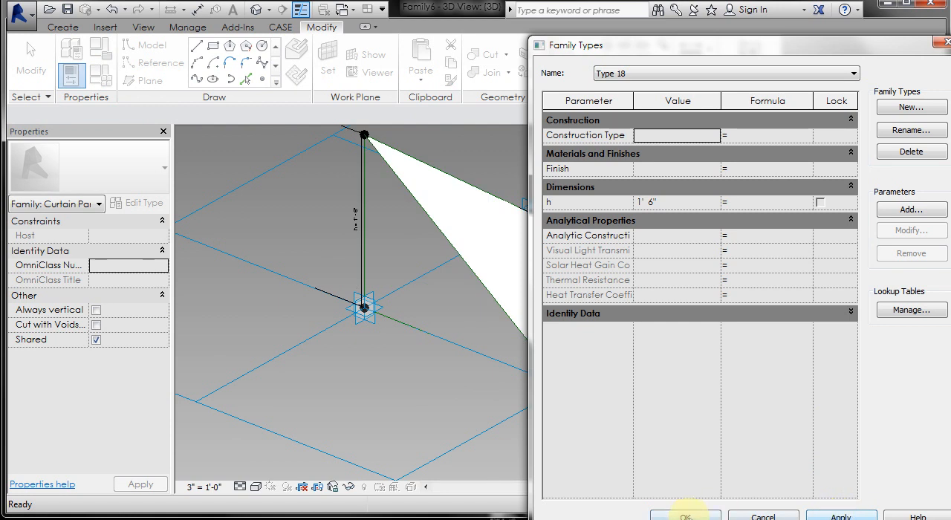
left_click(685, 516)
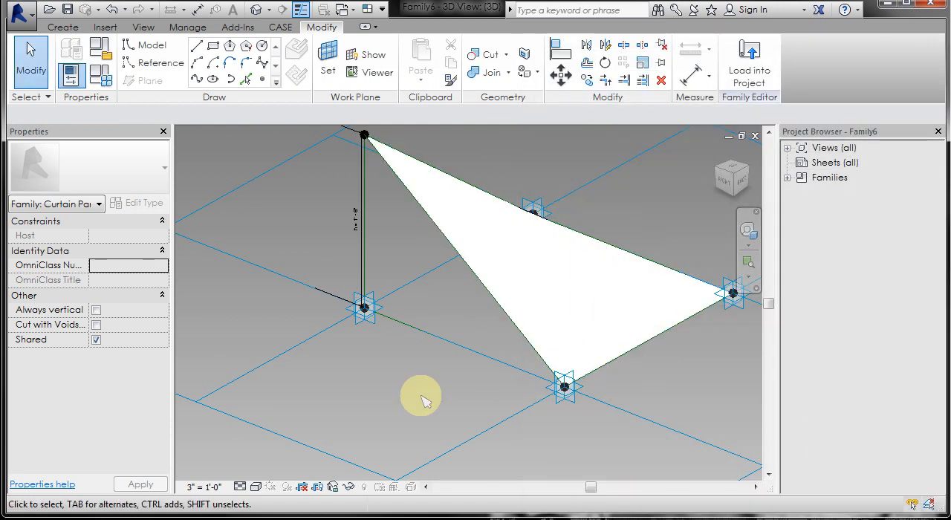
Delete the existing surface and rebuild it as a surface form from the two raised reference lines and the two opposite edge lines.
left_click(500, 288)
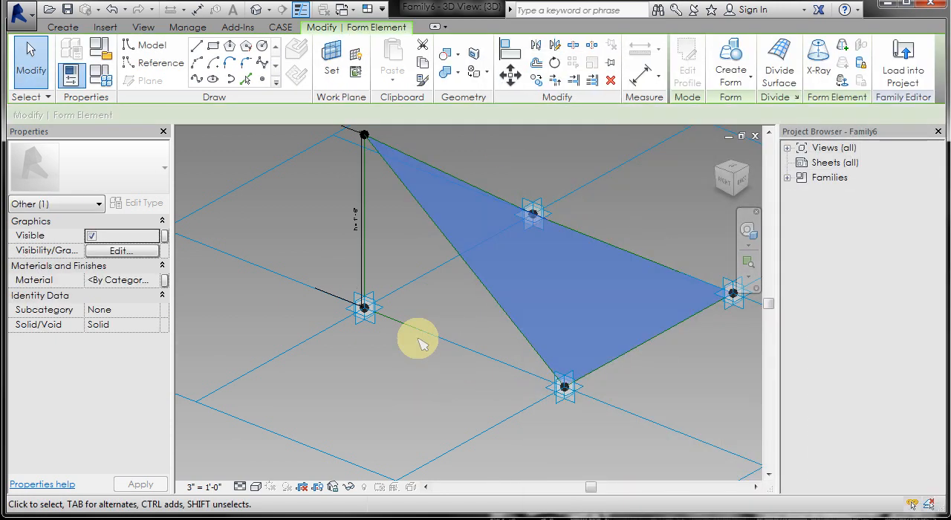
key("Delete")
left_click(456, 247)
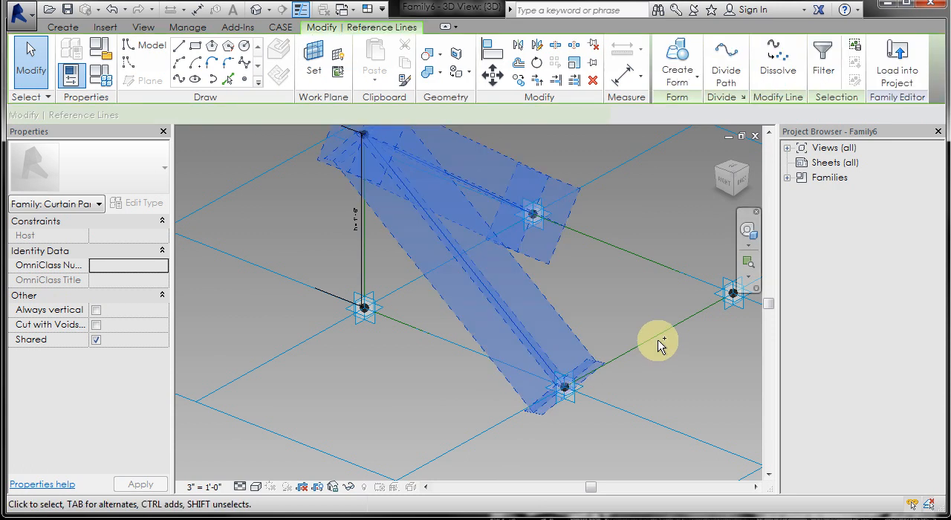
key("Tab")
left_click(661, 341, "ctrl")
left_click(670, 57)
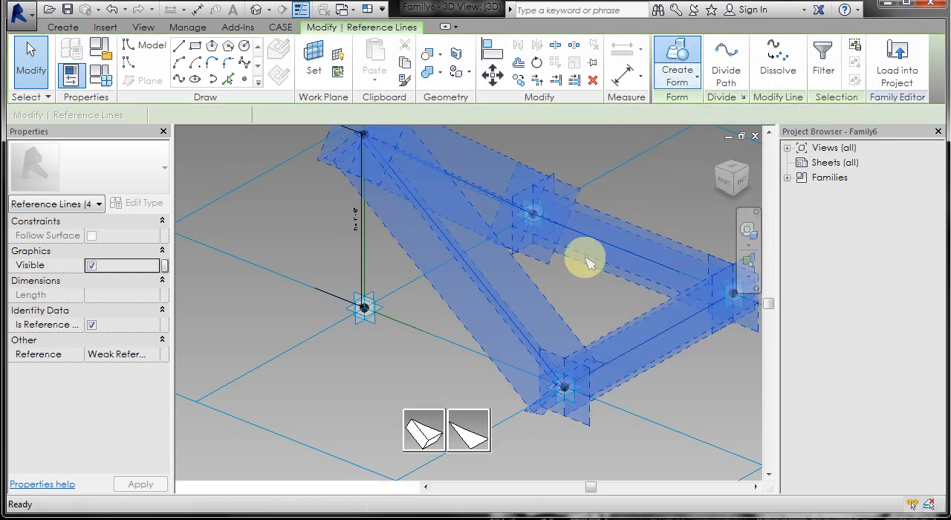
left_click(461, 453)
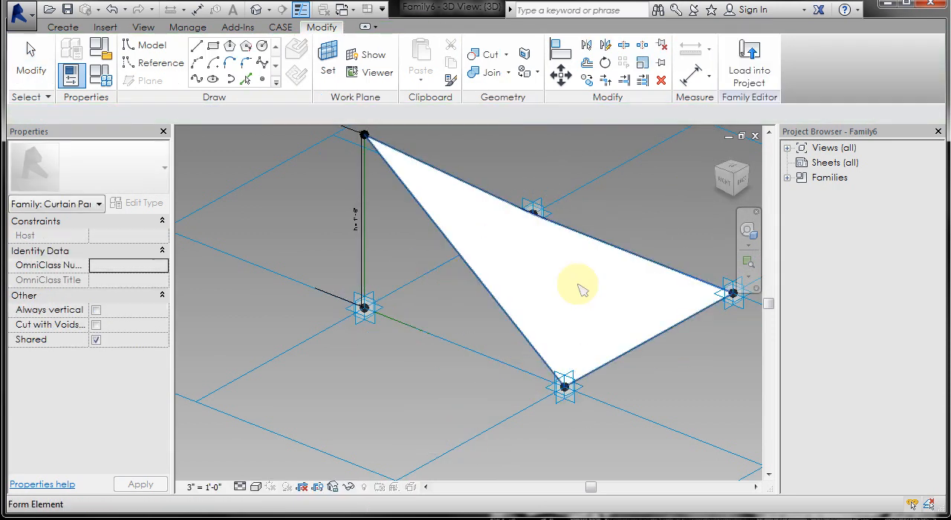
key("Escape")
Save the panel family in the Revit folder under the file name Flap _test.
middle_click_drag(397, 354, 442, 366, "shift")
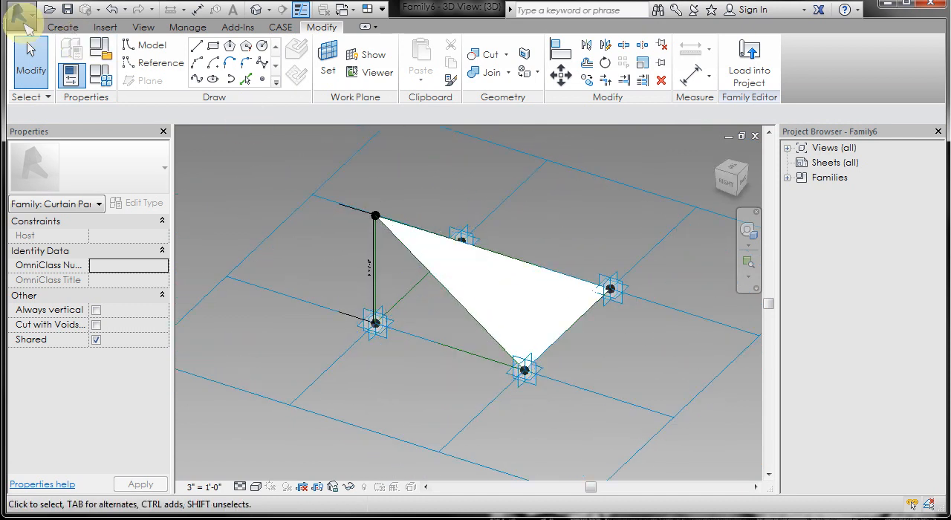
left_click(19, 15)
left_click(38, 159)
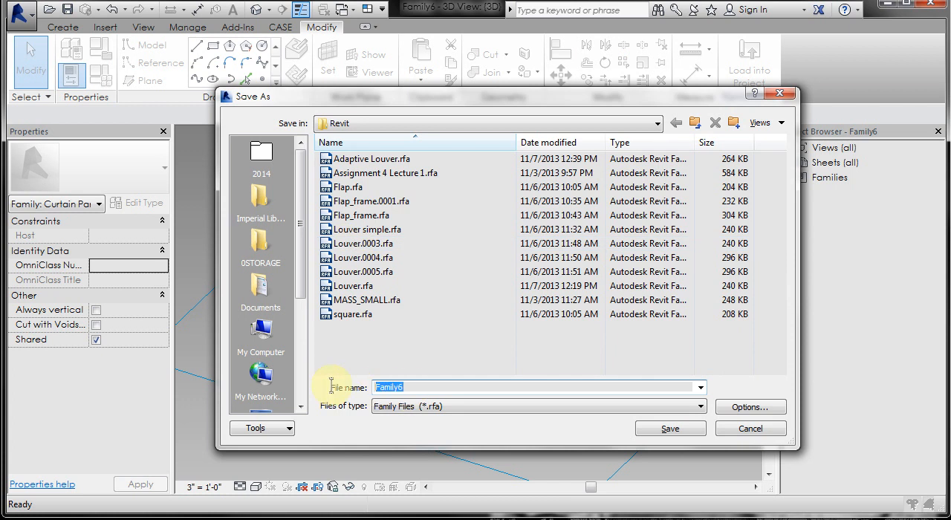
type("F")
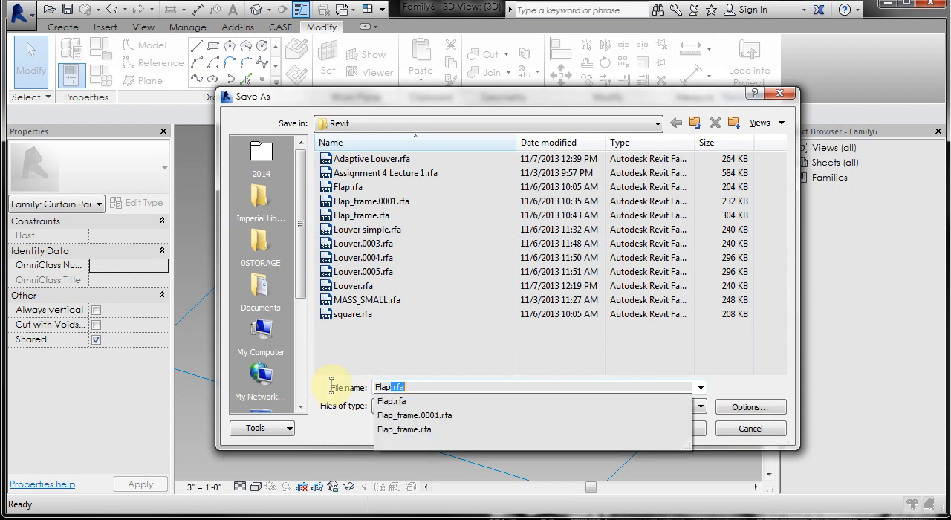
type("lap")
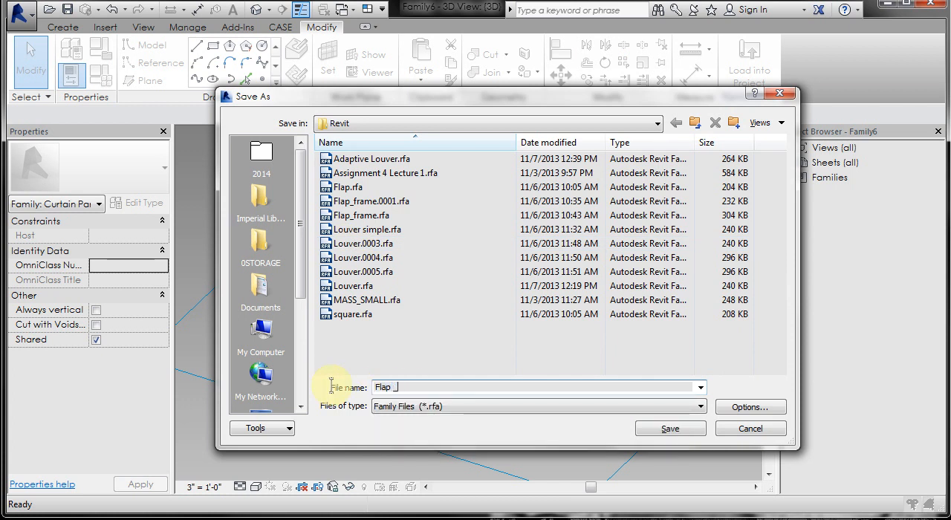
left_click(670, 429)
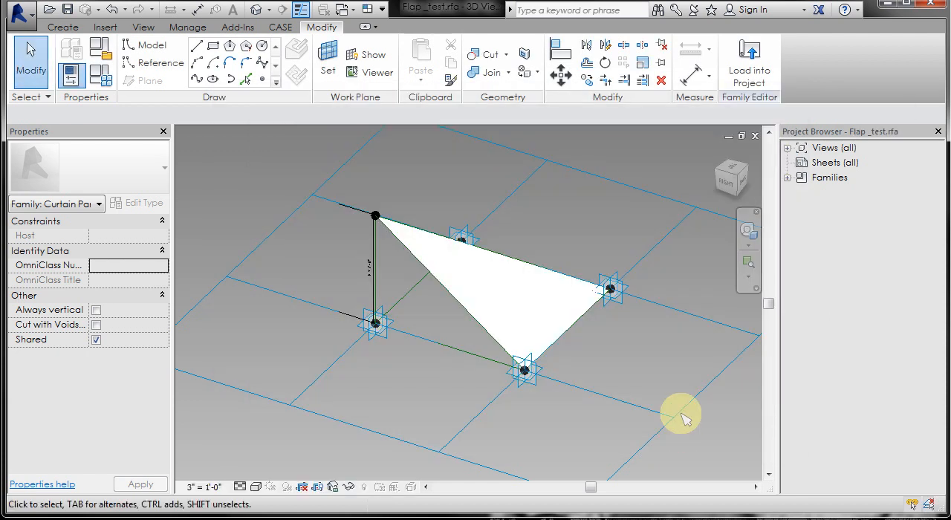